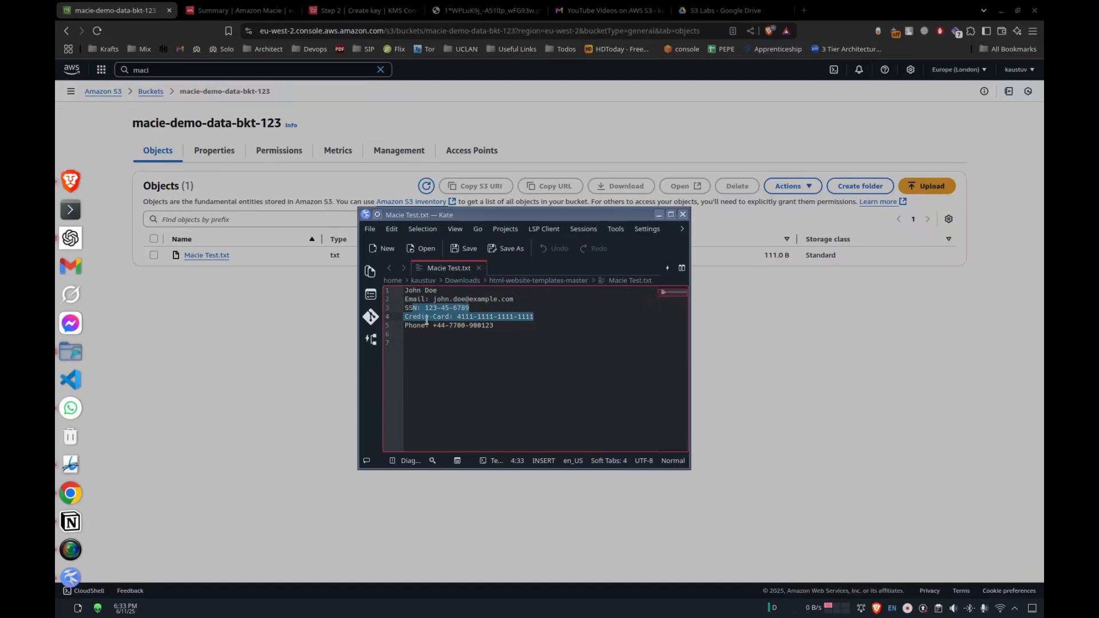
- Look over the sample card and phone entries in Macie Test.txt, and return to the S3 bucket
{"action": "left_click_drag", "start_coordinate": [451, 315], "coordinate": [495, 317]}
{"action": "left_click", "coordinate": [491, 325]}
{"action": "left_click", "coordinate": [314, 322]}
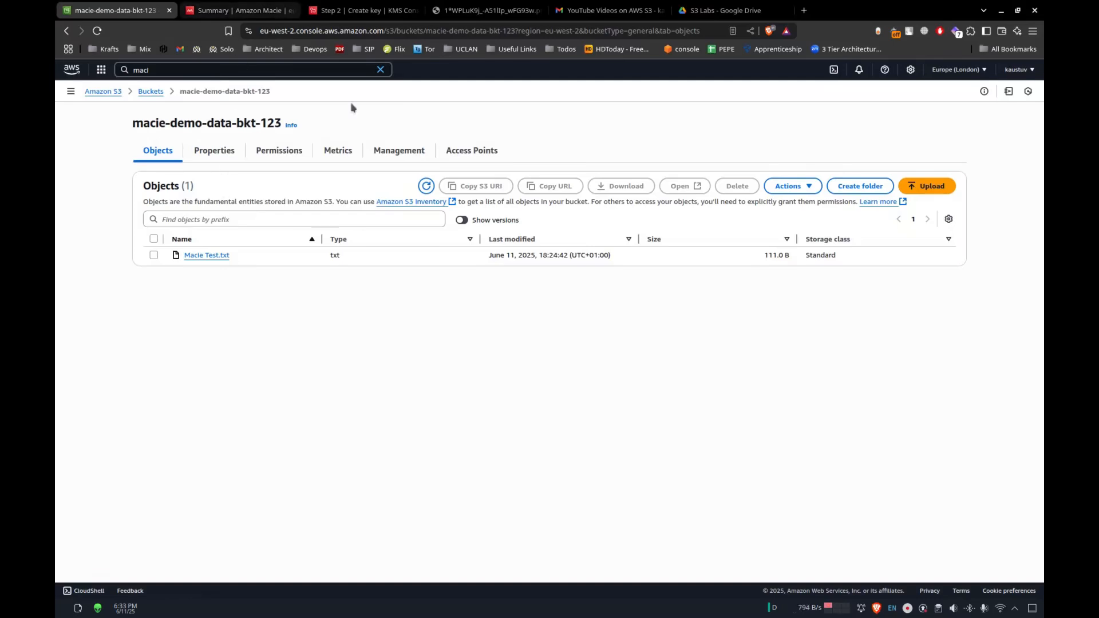
- Switch to the Amazon Macie console, search services for macie, and review the Summary dashboard's discovery and data security statistics
{"action": "left_click", "coordinate": [255, 13]}
{"action": "left_click", "coordinate": [184, 69]}
{"action": "type", "text": "macie"}
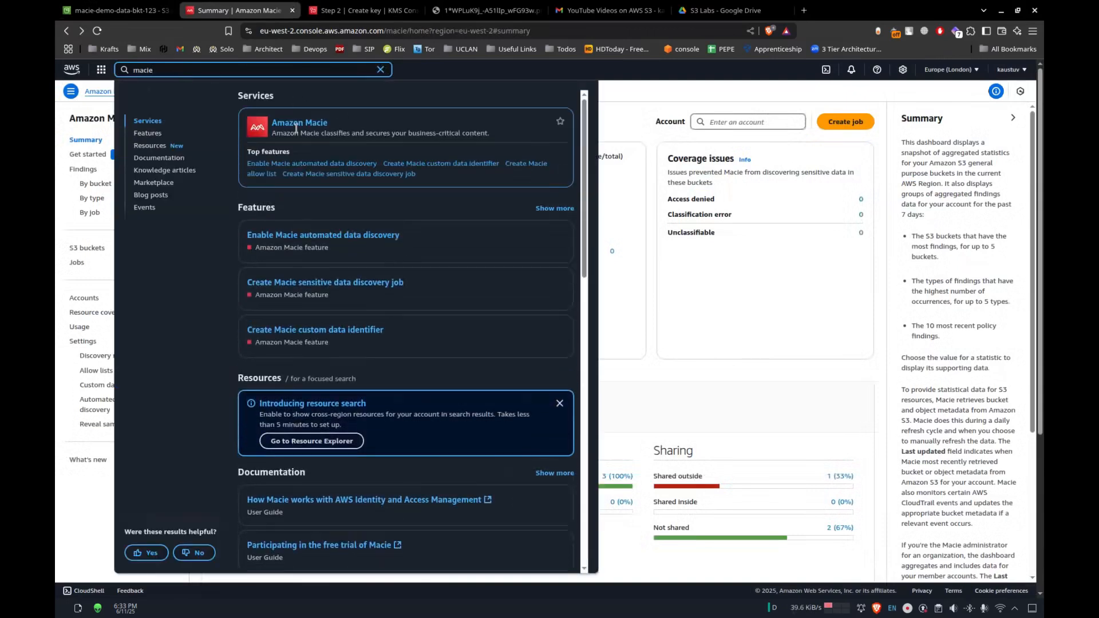
{"action": "left_click", "coordinate": [603, 136]}
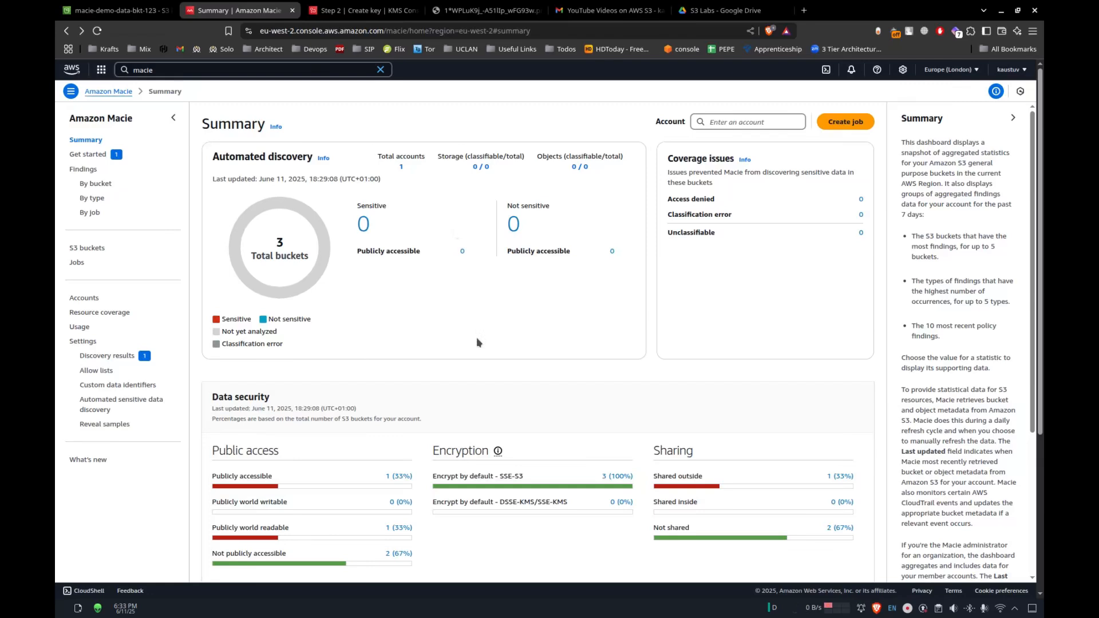
{"action": "scroll", "coordinate": [562, 364], "scroll_direction": "down", "scroll_amount": 2}
{"action": "scroll", "coordinate": [561, 365], "scroll_direction": "up", "scroll_amount": 2}
{"action": "scroll", "coordinate": [406, 326], "scroll_direction": "down", "scroll_amount": 4}
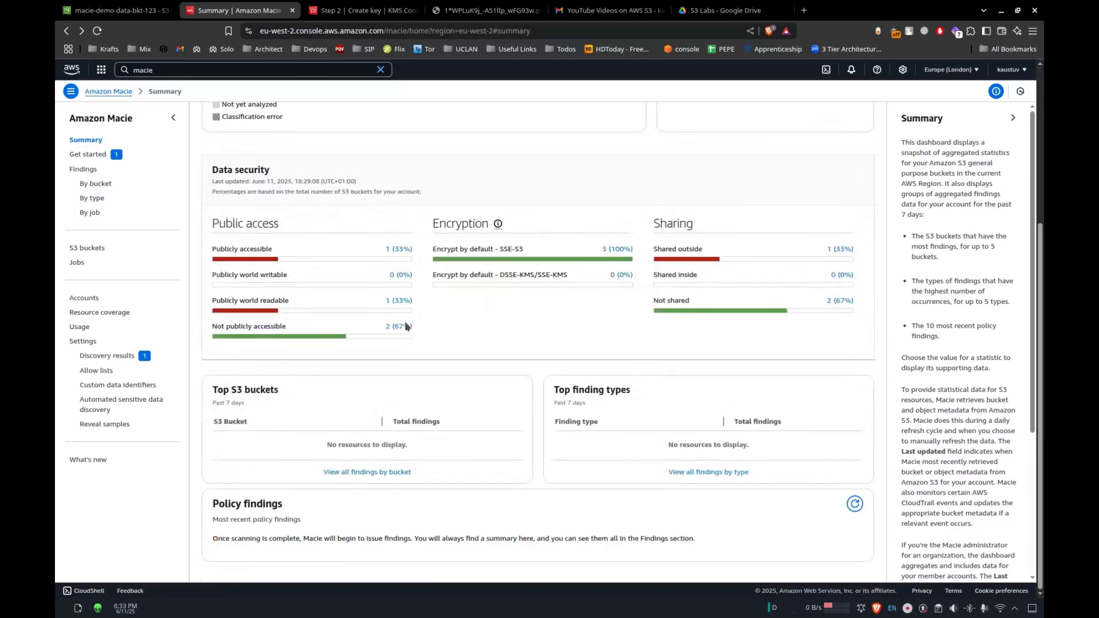
{"action": "scroll", "coordinate": [406, 326], "scroll_direction": "up", "scroll_amount": 4}
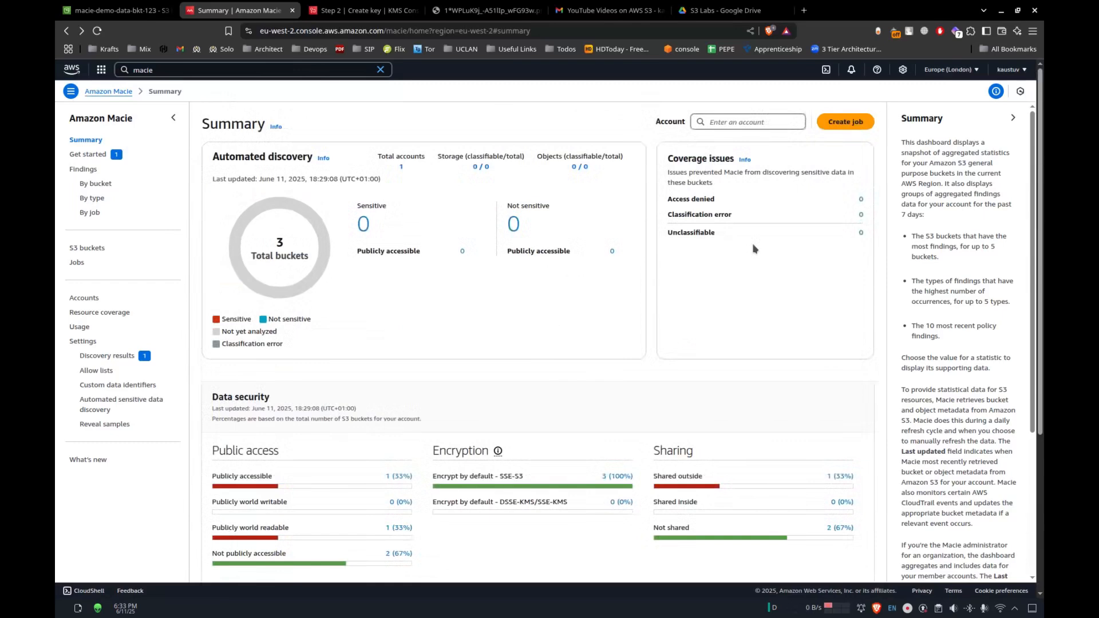
- Start a new Macie job for the bucket macie-demo-data-bkt-123 and accept the bucket review
{"action": "left_click", "coordinate": [845, 122]}
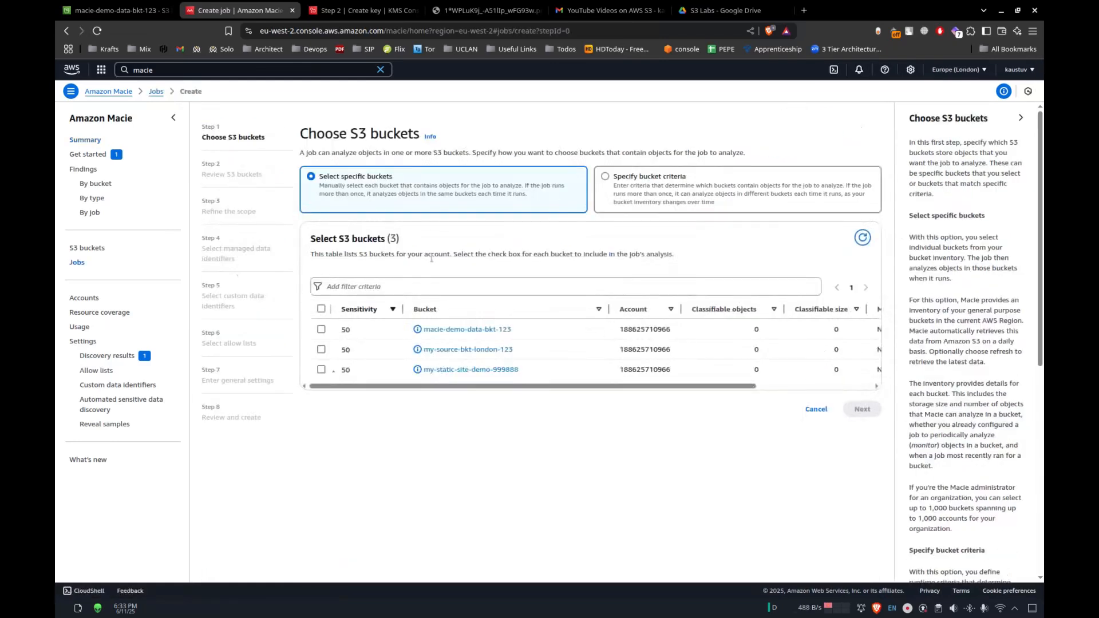
{"action": "left_click", "coordinate": [321, 331]}
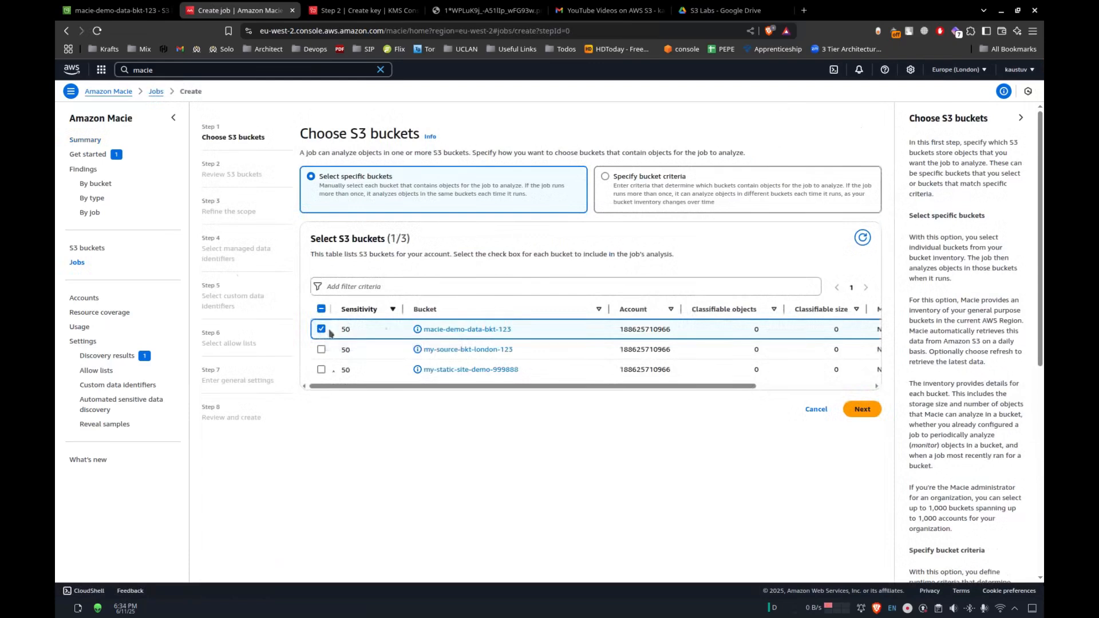
{"action": "left_click", "coordinate": [863, 410]}
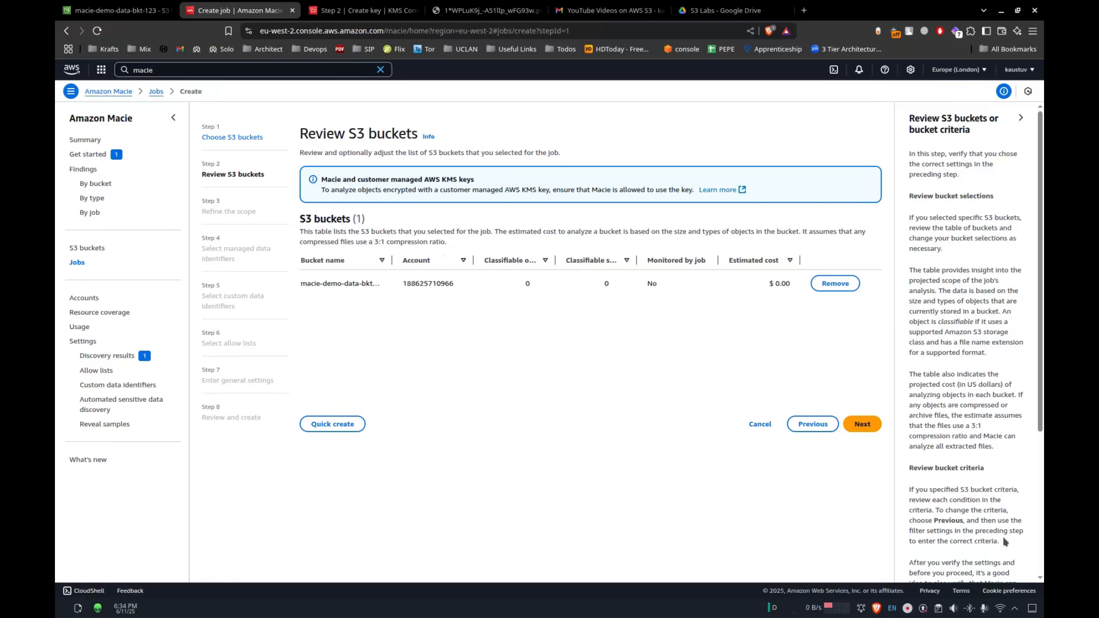
{"action": "left_click", "coordinate": [863, 424]}
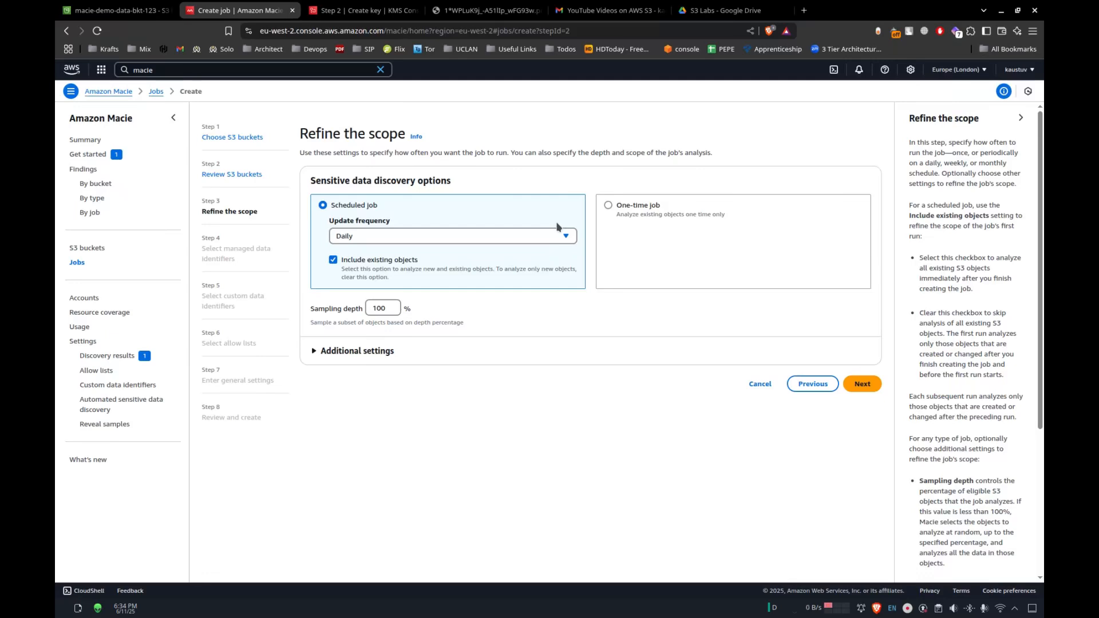
- Examine the S3-to-SNS Macie architecture diagram and return to the job creation page
{"action": "left_click", "coordinate": [369, 8]}
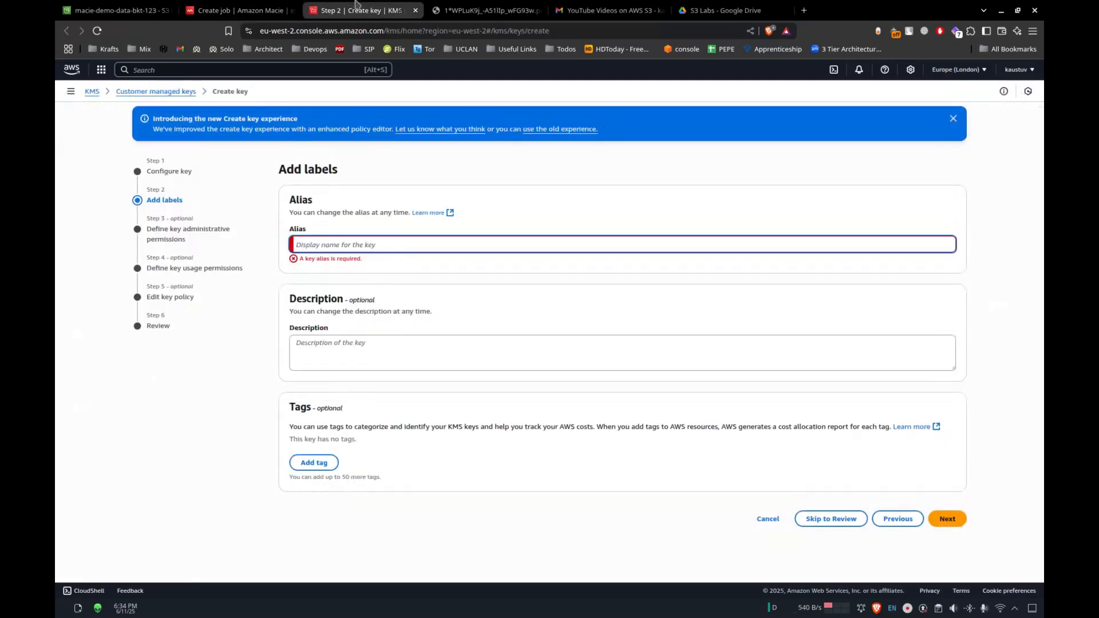
{"action": "left_click", "coordinate": [115, 8]}
{"action": "left_click", "coordinate": [487, 10]}
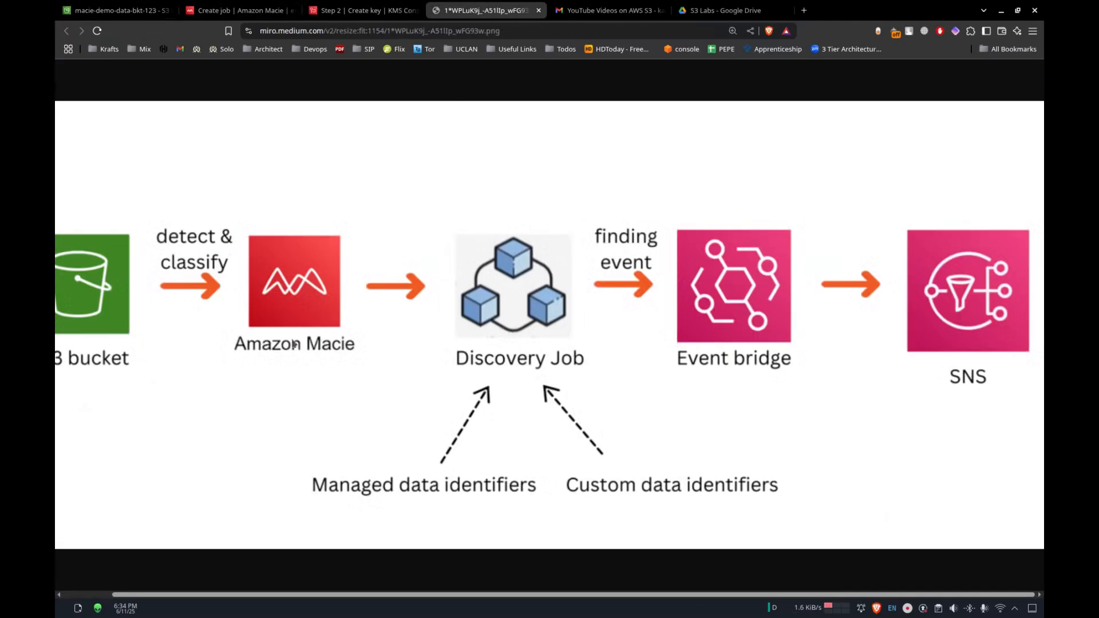
{"action": "scroll", "coordinate": [153, 288], "scroll_direction": "left", "scroll_amount": 1}
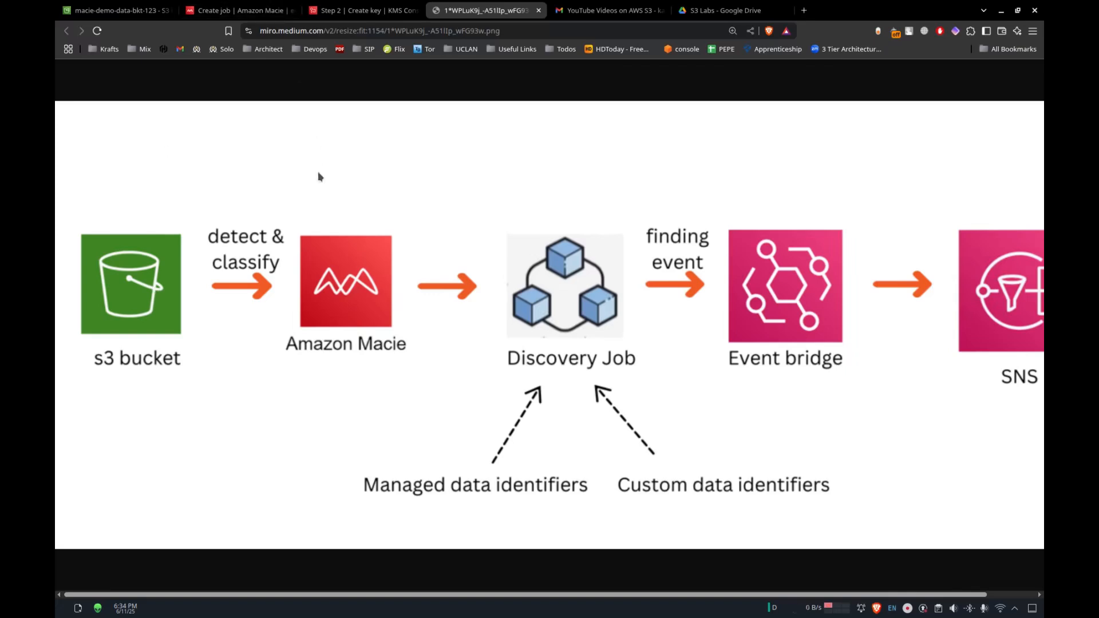
{"action": "key", "text": "ctrl+shift+Tab"}
{"action": "key", "text": "ctrl+shift+Tab"}
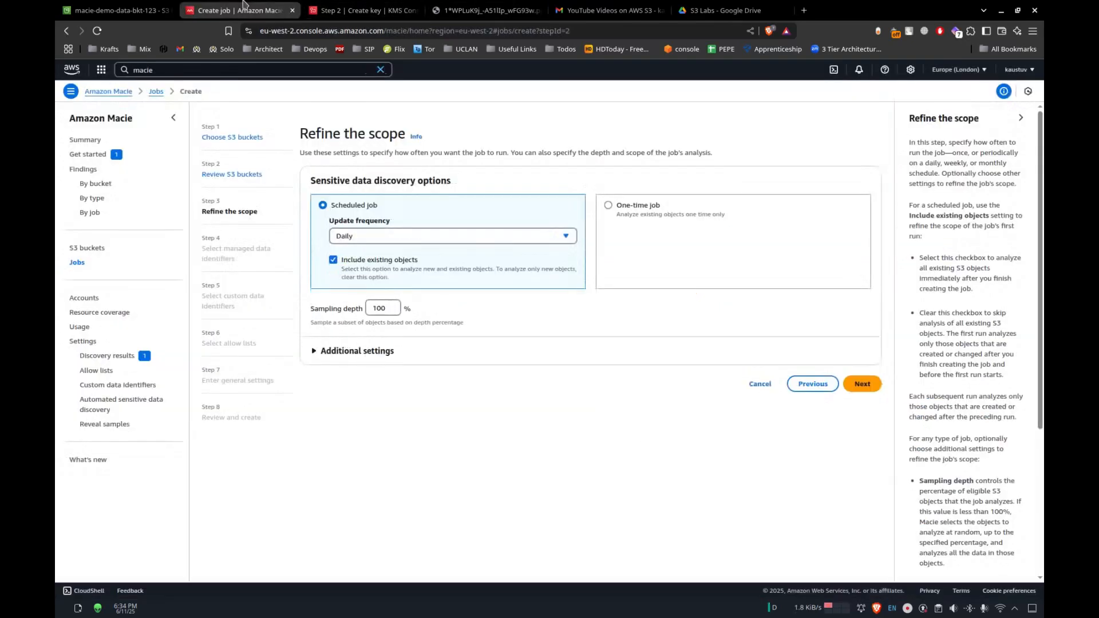
- Check the update frequency choices for a scheduled job, and set the discovery option to One-time job
{"action": "left_click", "coordinate": [359, 233]}
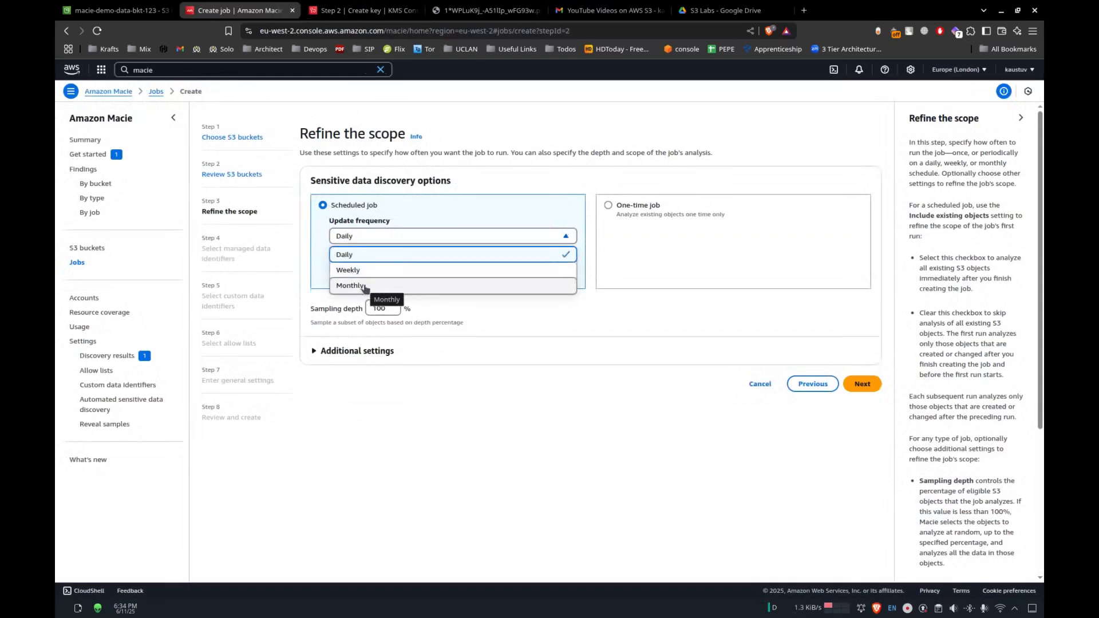
{"action": "left_click", "coordinate": [507, 407]}
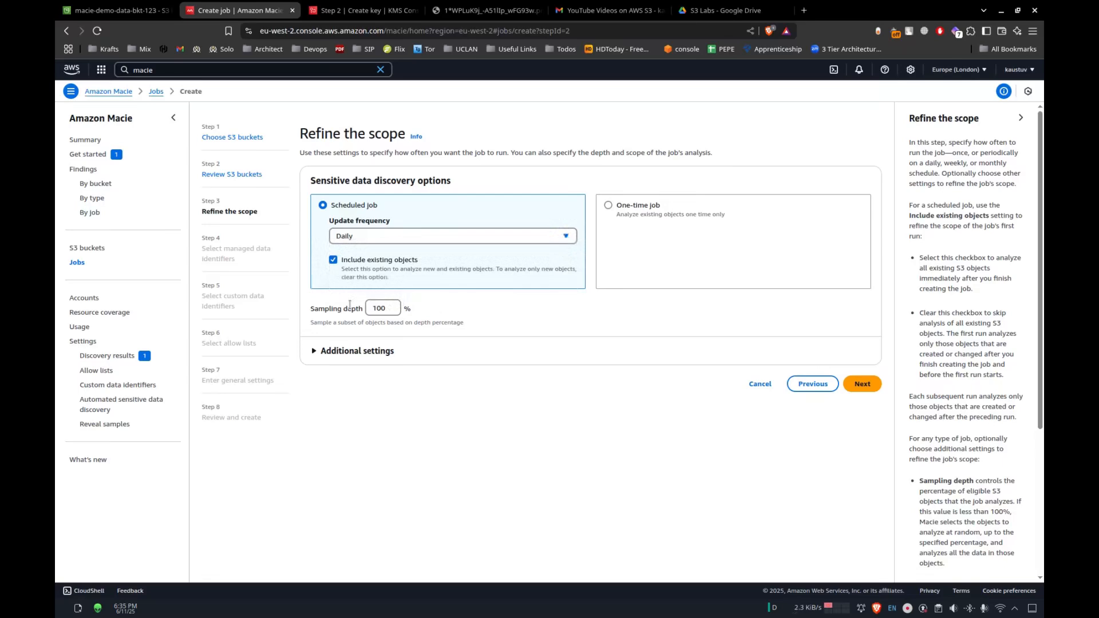
{"action": "left_click", "coordinate": [610, 207]}
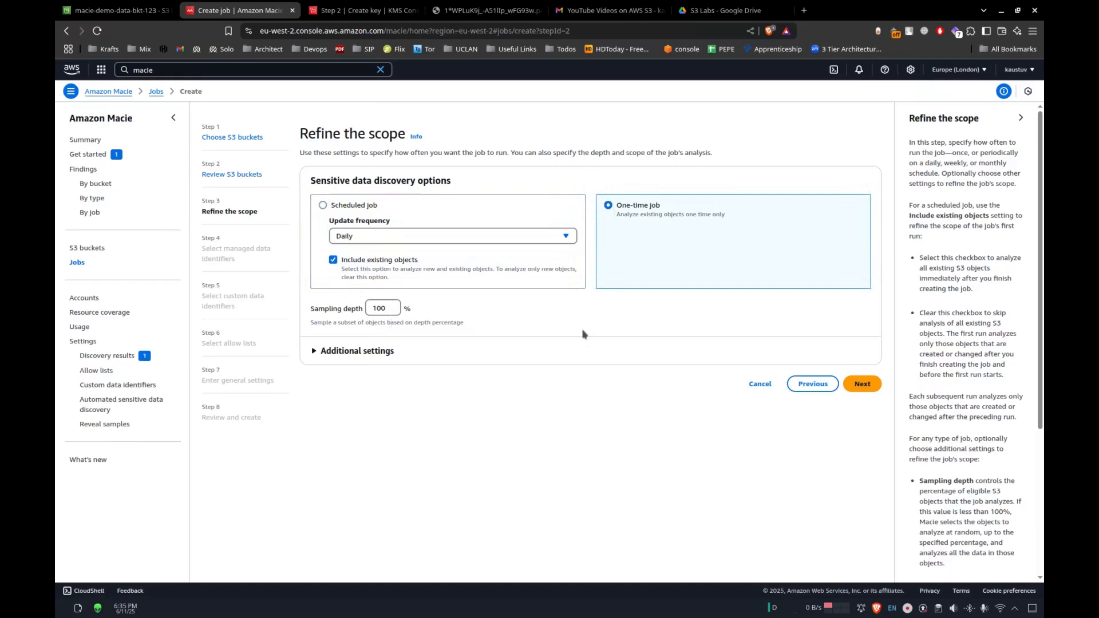
- Inspect the object criteria types in the additional settings without adding any, and proceed to the managed data identifiers
{"action": "left_click", "coordinate": [480, 346]}
{"action": "scroll", "coordinate": [520, 413], "scroll_direction": "down", "scroll_amount": 3}
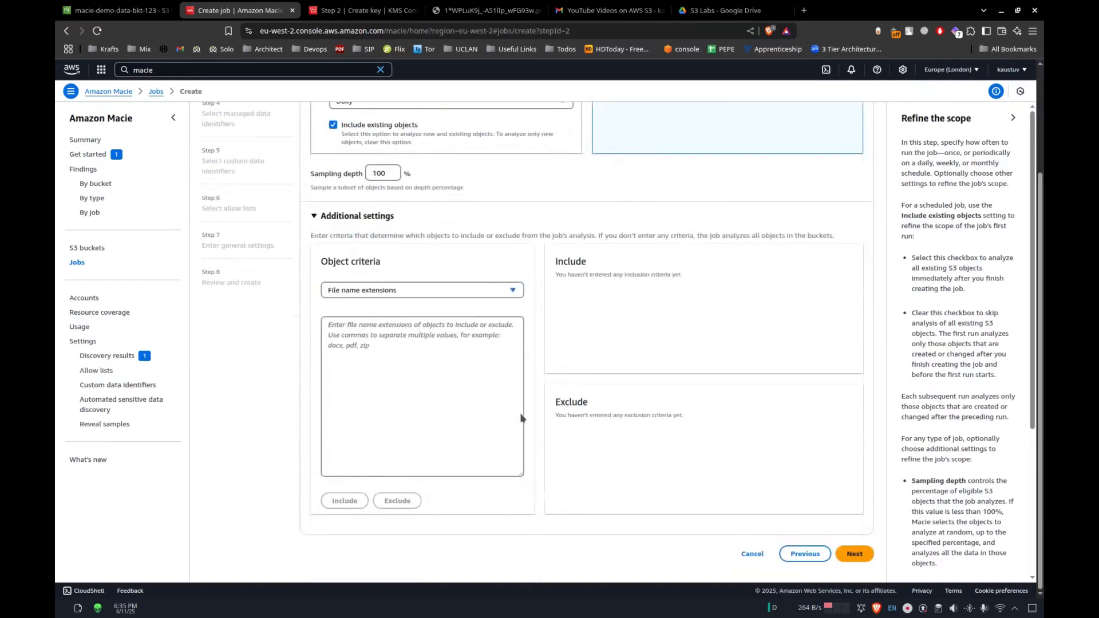
{"action": "left_click", "coordinate": [385, 295]}
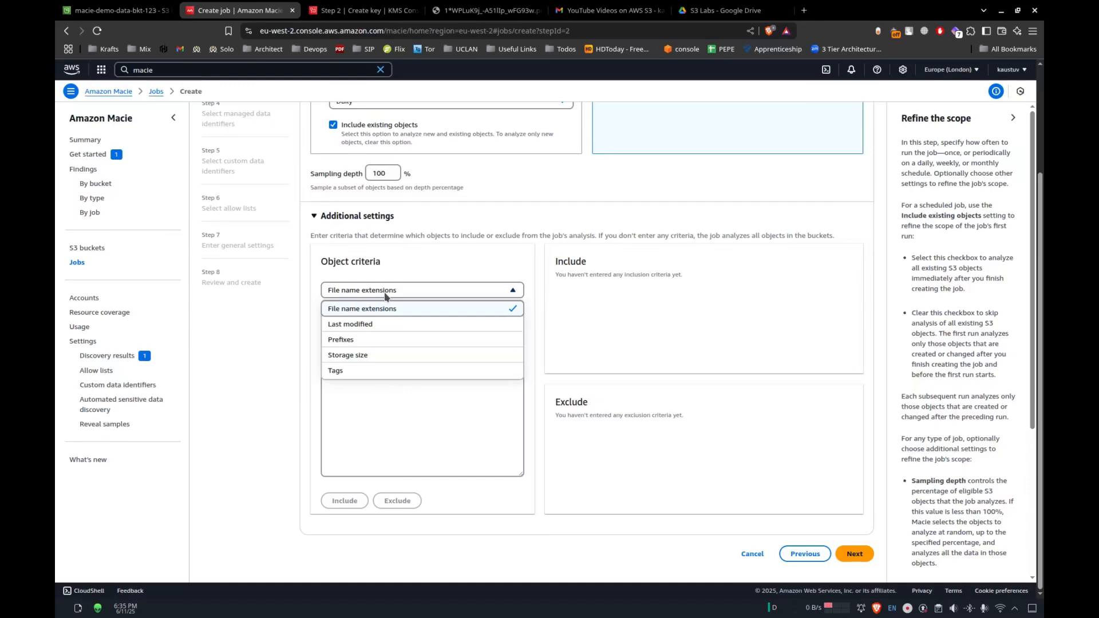
{"action": "scroll", "coordinate": [385, 296], "scroll_direction": "up", "scroll_amount": 3}
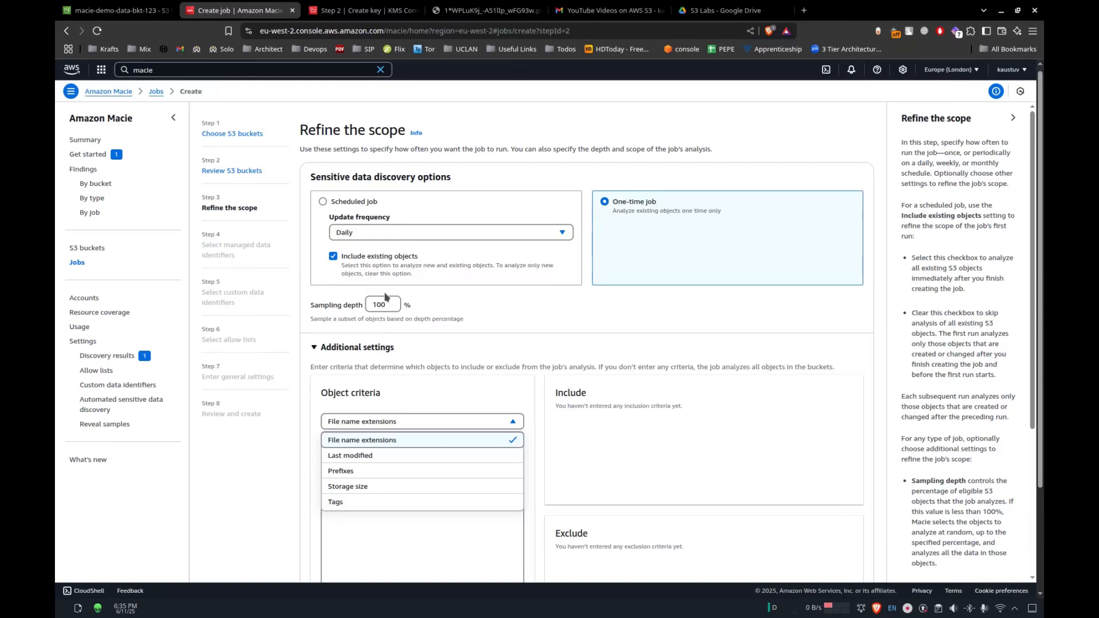
{"action": "scroll", "coordinate": [384, 296], "scroll_direction": "down", "scroll_amount": 3}
{"action": "scroll", "coordinate": [483, 308], "scroll_direction": "up", "scroll_amount": 3}
{"action": "left_click", "coordinate": [318, 350]}
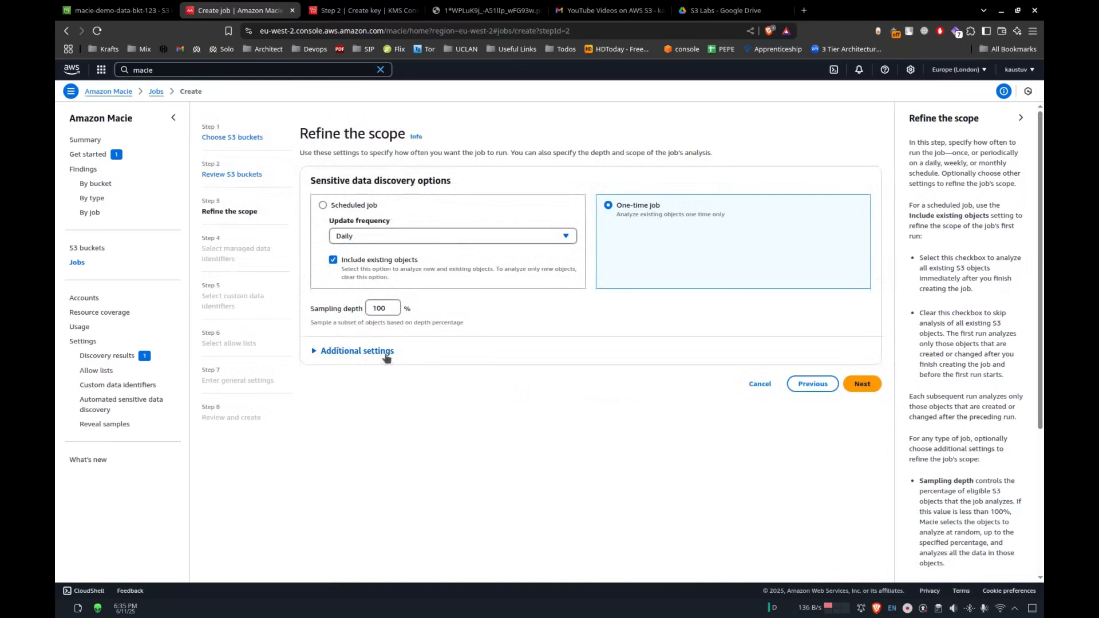
{"action": "left_click", "coordinate": [867, 384]}
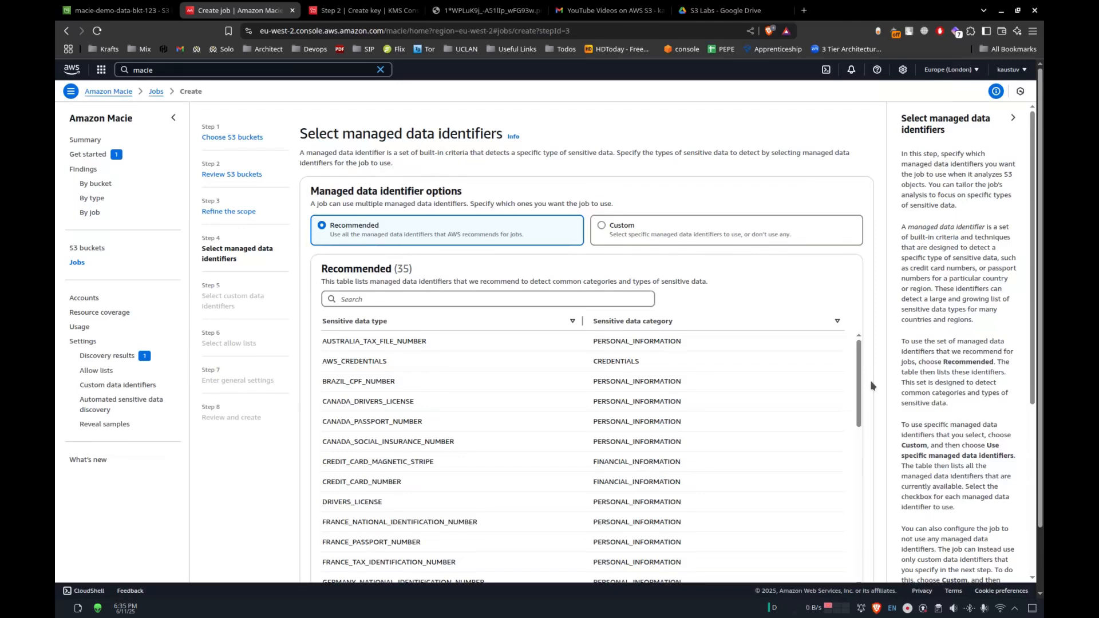
- Compare the Recommended and Custom managed data identifier options, leaving Recommended selected
{"action": "scroll", "coordinate": [612, 279], "scroll_direction": "down", "scroll_amount": 2}
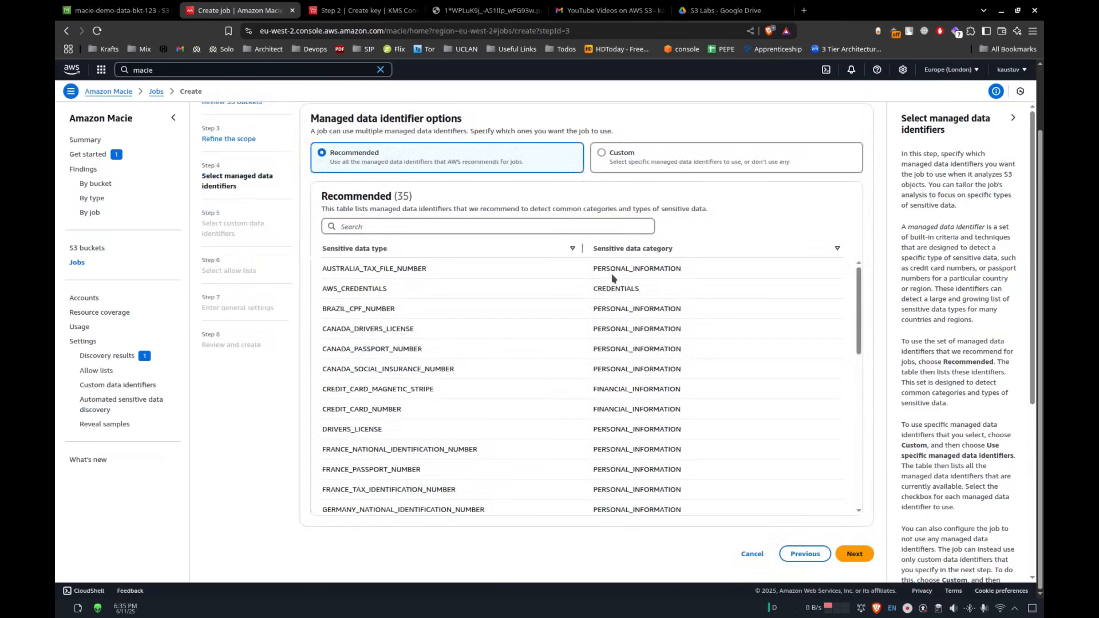
{"action": "scroll", "coordinate": [474, 327], "scroll_direction": "down", "scroll_amount": 10}
{"action": "scroll", "coordinate": [473, 327], "scroll_direction": "up", "scroll_amount": 10}
{"action": "left_click", "coordinate": [622, 151]}
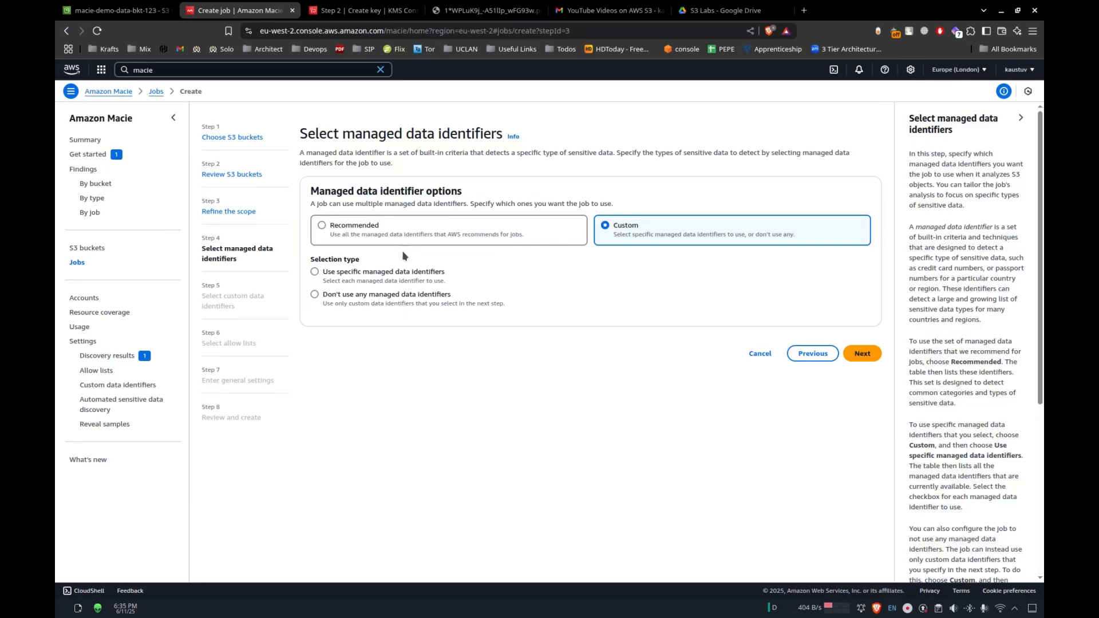
{"action": "left_click", "coordinate": [421, 238]}
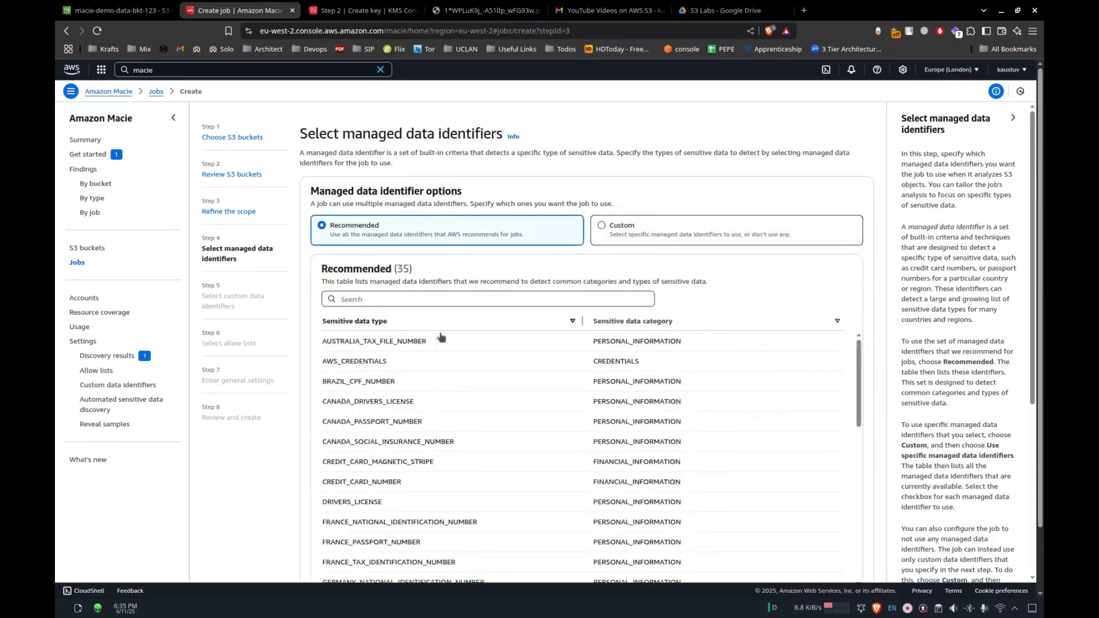
- Examine the recommended sensitive data types, including AWS_CREDENTIALS and DRIVERS_LICENSE
{"action": "scroll", "coordinate": [515, 382], "scroll_direction": "down", "scroll_amount": 5}
{"action": "scroll", "coordinate": [515, 381], "scroll_direction": "up", "scroll_amount": 6}
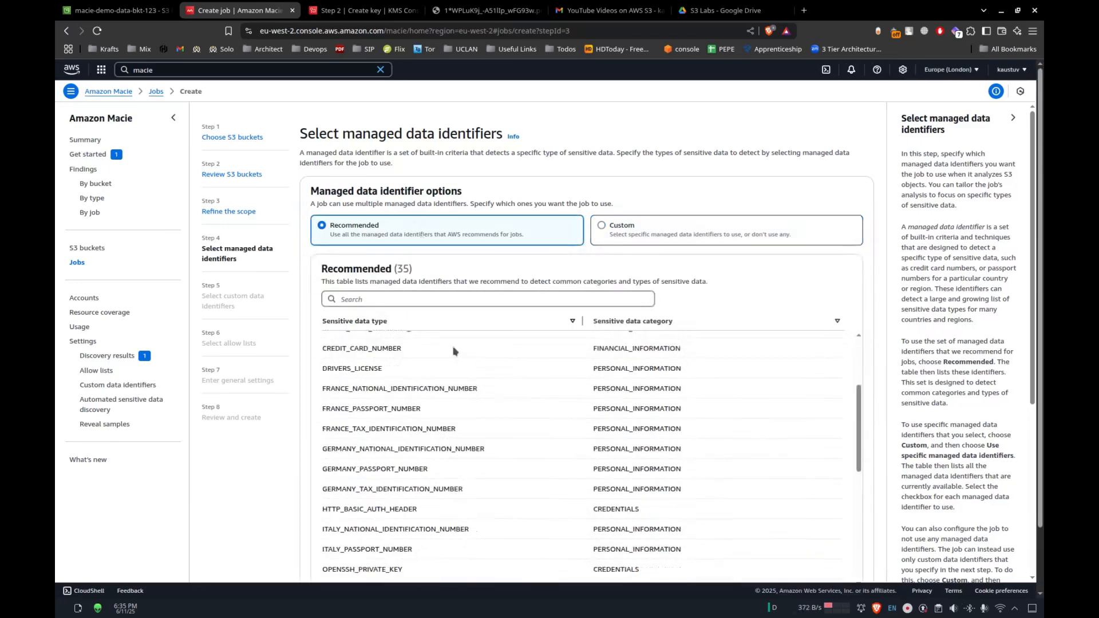
{"action": "scroll", "coordinate": [730, 293], "scroll_direction": "down", "scroll_amount": 2}
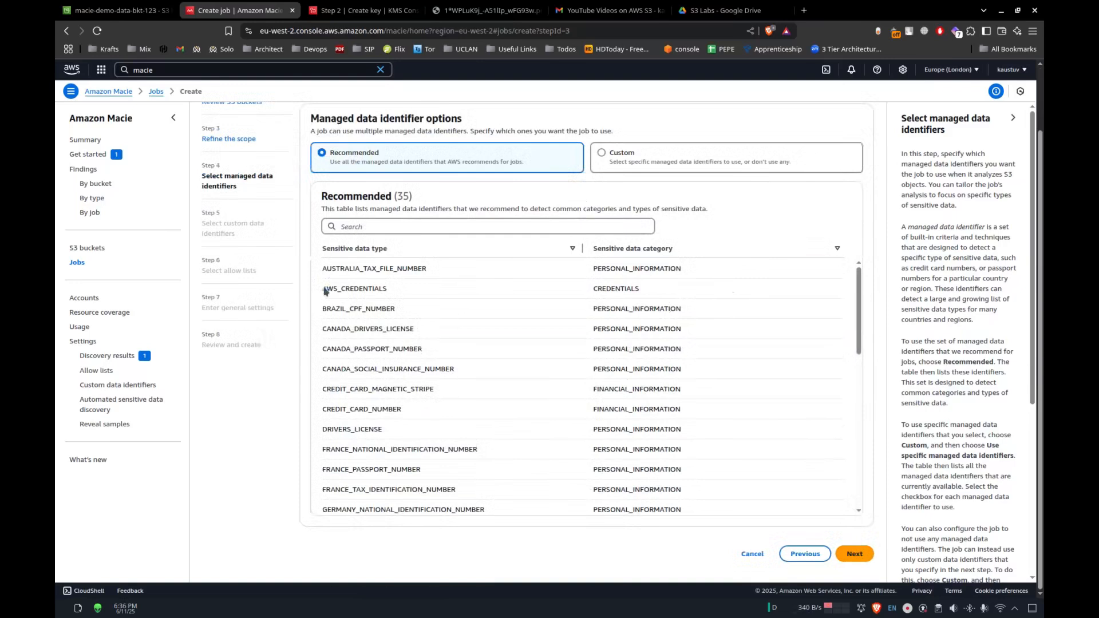
{"action": "left_click_drag", "start_coordinate": [324, 291], "coordinate": [417, 290]}
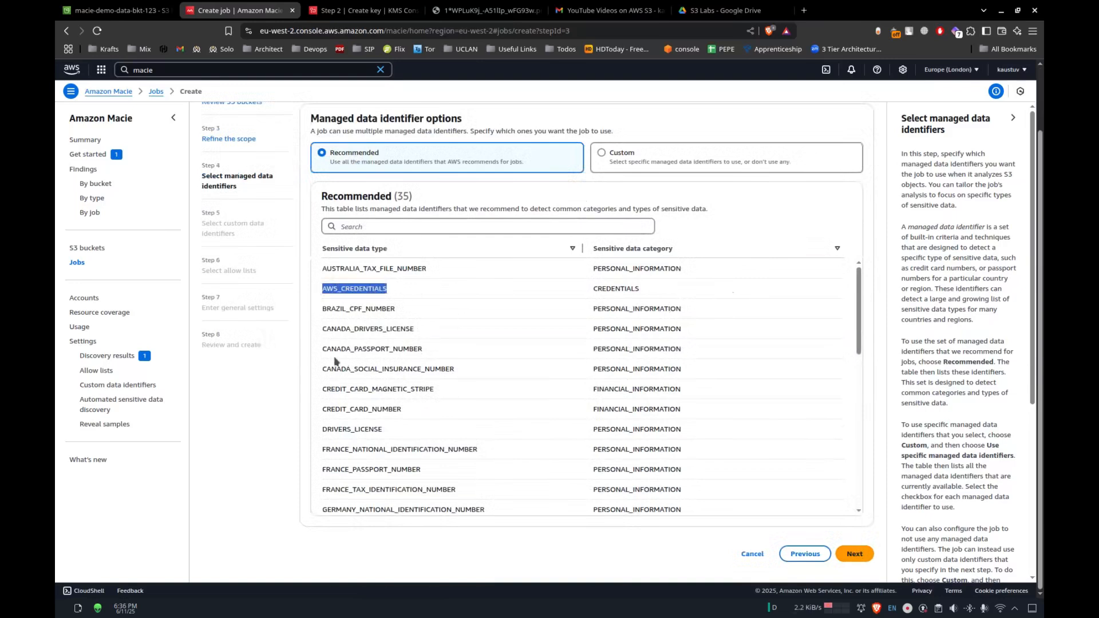
{"action": "left_click", "coordinate": [415, 356]}
{"action": "scroll", "coordinate": [410, 433], "scroll_direction": "down", "scroll_amount": 2}
{"action": "left_click_drag", "start_coordinate": [361, 331], "coordinate": [434, 337]}
{"action": "scroll", "coordinate": [466, 381], "scroll_direction": "down", "scroll_amount": 6}
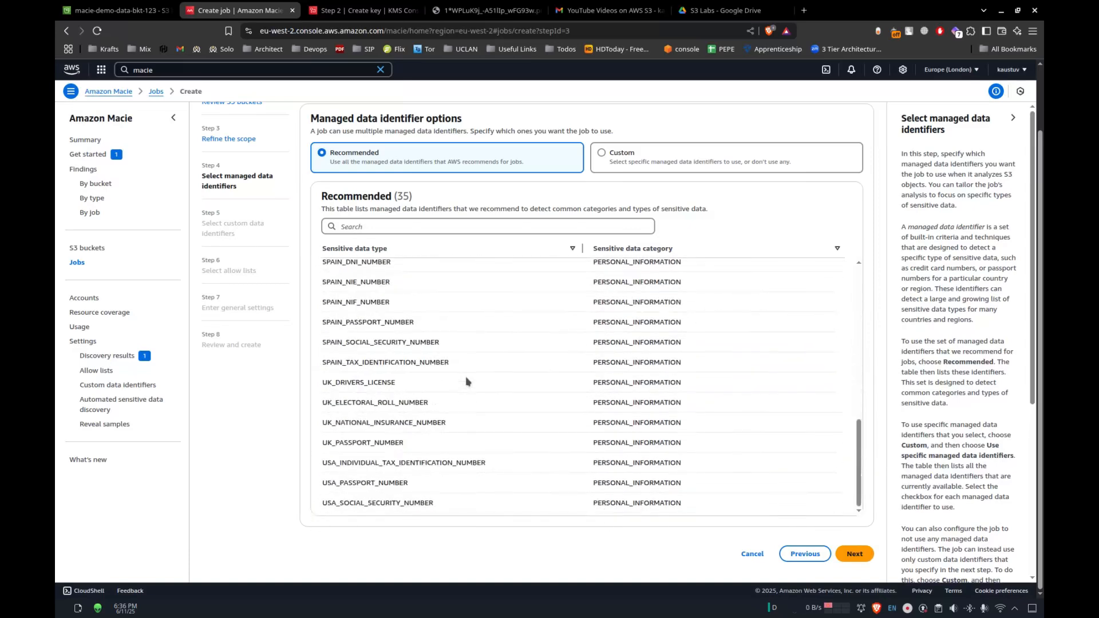
{"action": "scroll", "coordinate": [467, 380], "scroll_direction": "up", "scroll_amount": 6}
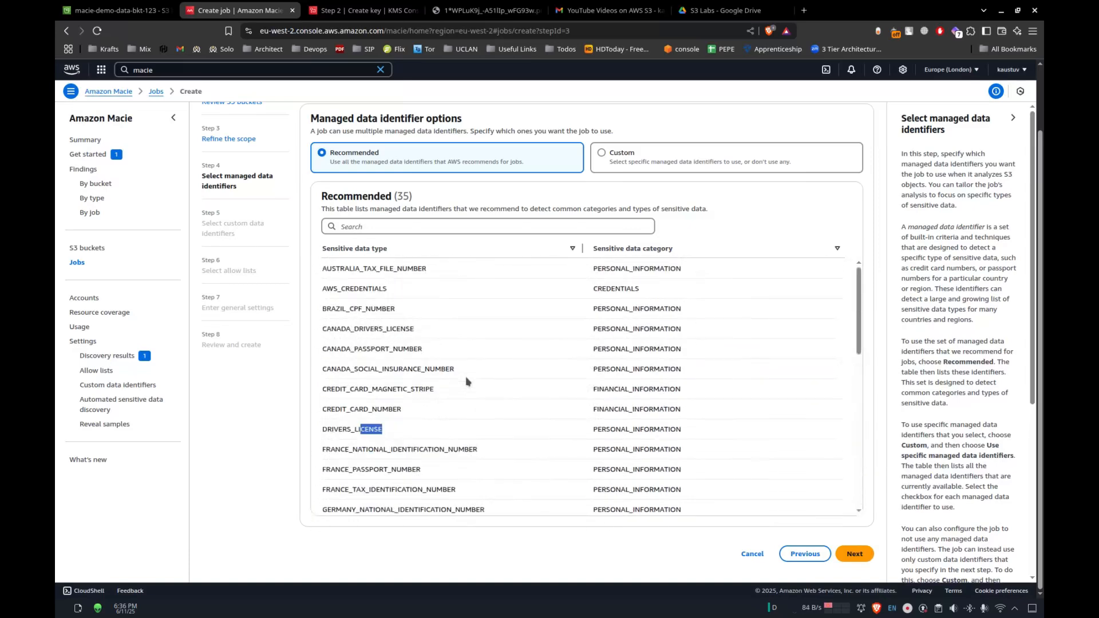
- Accept the recommended managed identifiers and continue without any custom data identifiers or allow lists
{"action": "left_click", "coordinate": [854, 554]}
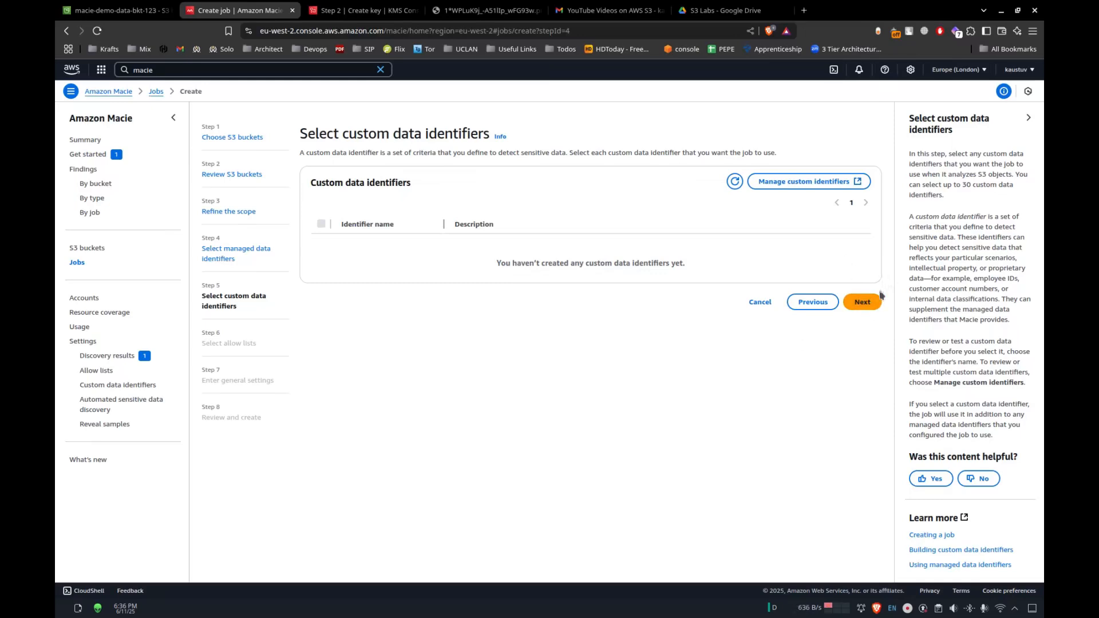
{"action": "left_click", "coordinate": [863, 302]}
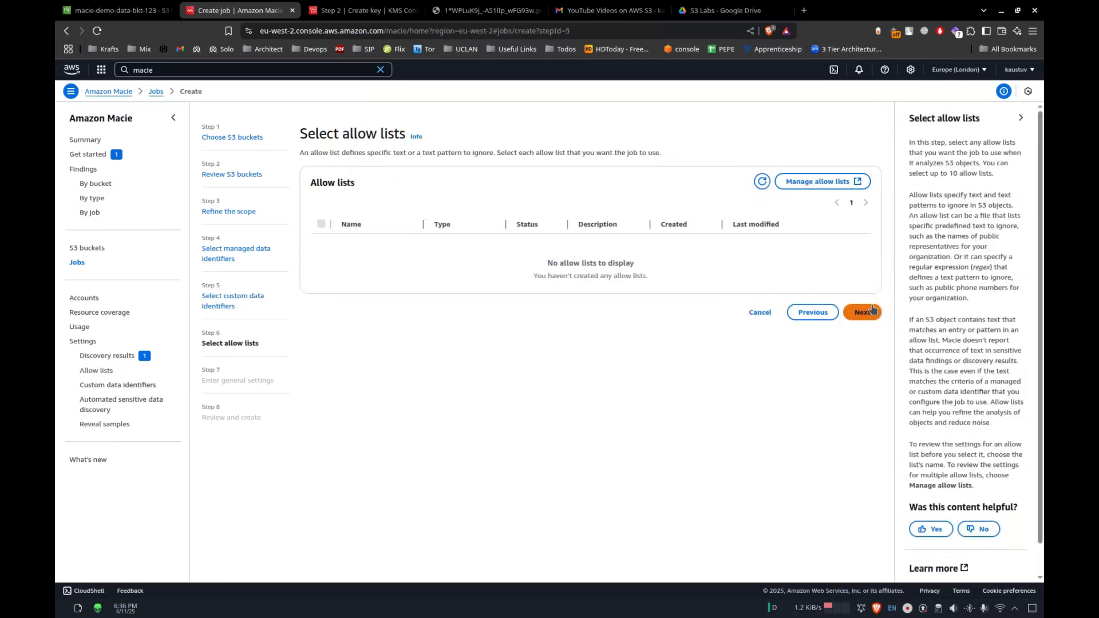
{"action": "left_click", "coordinate": [863, 312]}
- Name the job macie-demo-scan-job and continue to the final review of its settings
{"action": "left_click", "coordinate": [587, 223]}
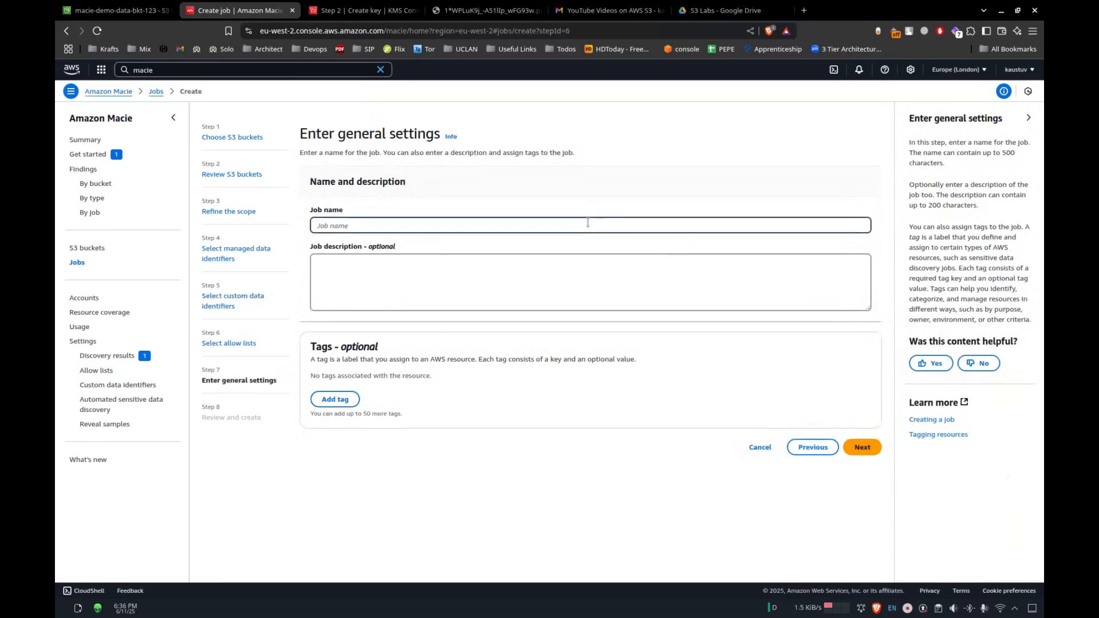
{"action": "type", "text": "macie-de"}
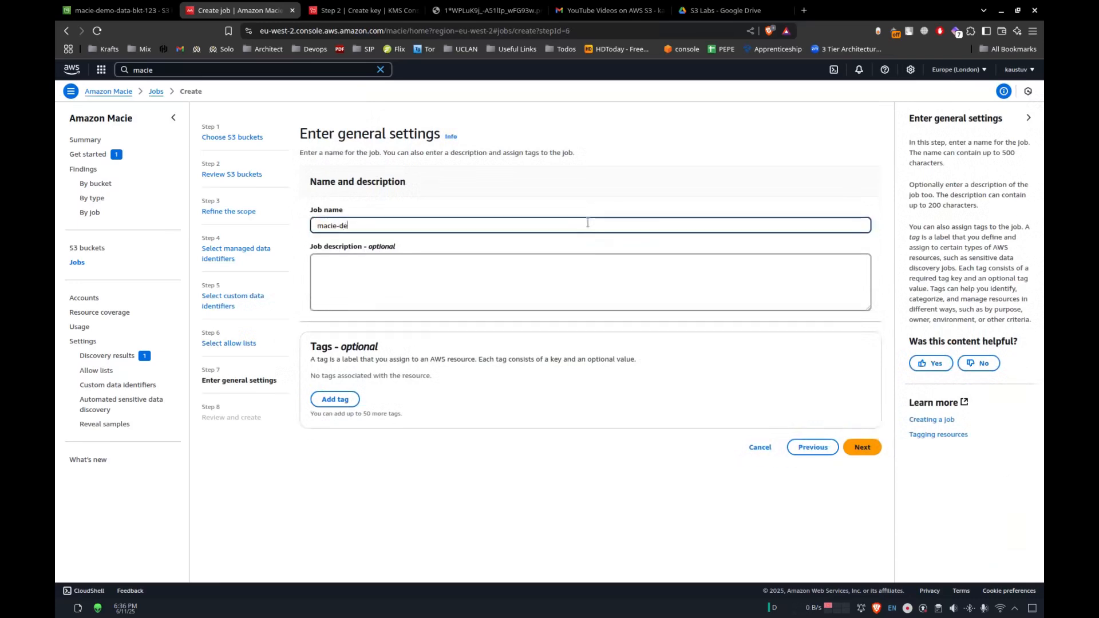
{"action": "type", "text": "mo-scan-job"}
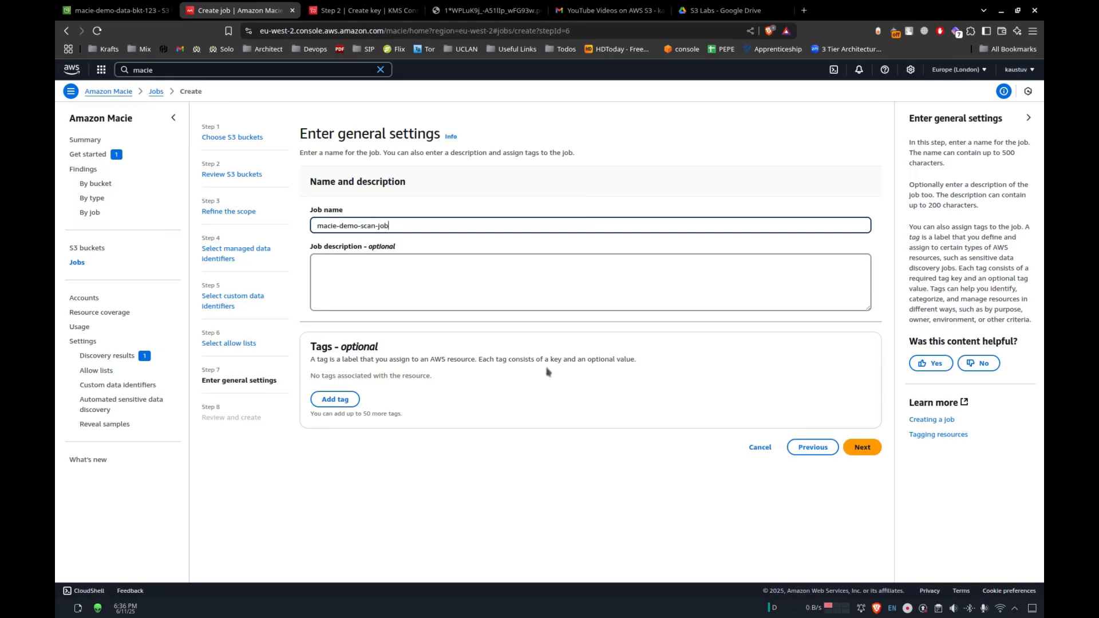
{"action": "left_click", "coordinate": [862, 448]}
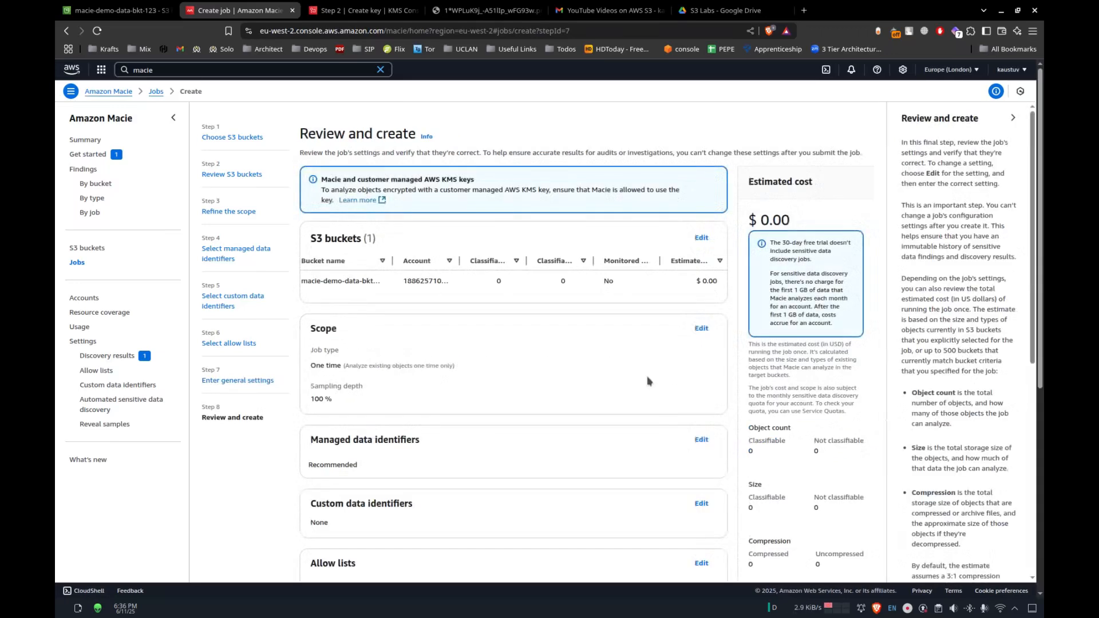
- Review the settings of macie-demo-scan-job and submit the job
{"action": "scroll", "coordinate": [648, 380], "scroll_direction": "down", "scroll_amount": 5}
{"action": "scroll", "coordinate": [648, 380], "scroll_direction": "up", "scroll_amount": 5}
{"action": "left_click_drag", "start_coordinate": [797, 245], "coordinate": [817, 244]}
{"action": "scroll", "coordinate": [784, 306], "scroll_direction": "down", "scroll_amount": 5}
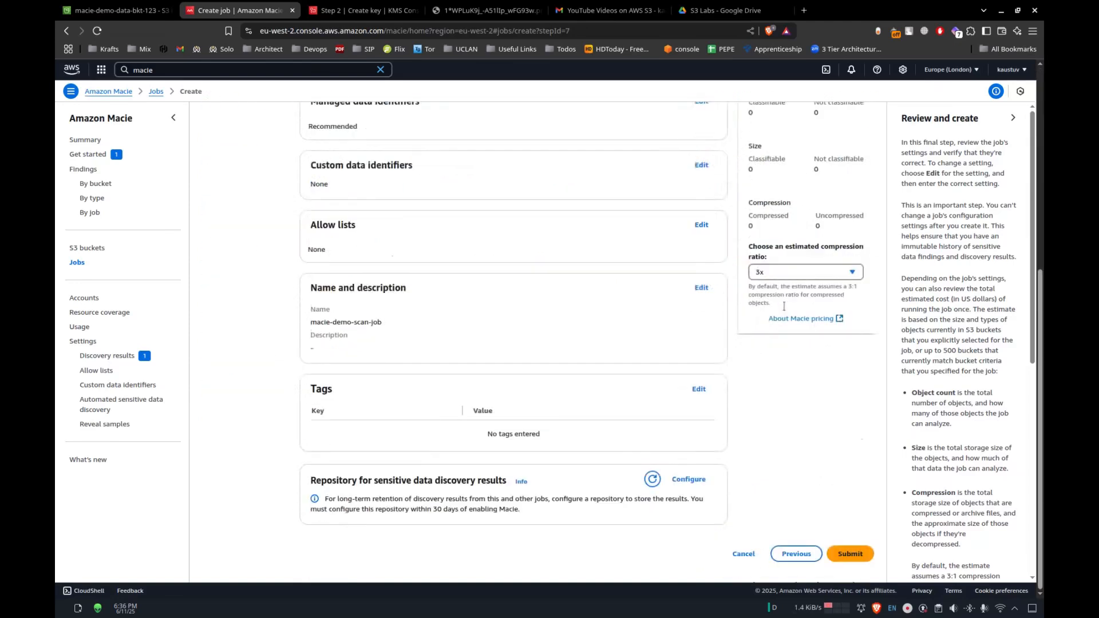
{"action": "left_click", "coordinate": [847, 553]}
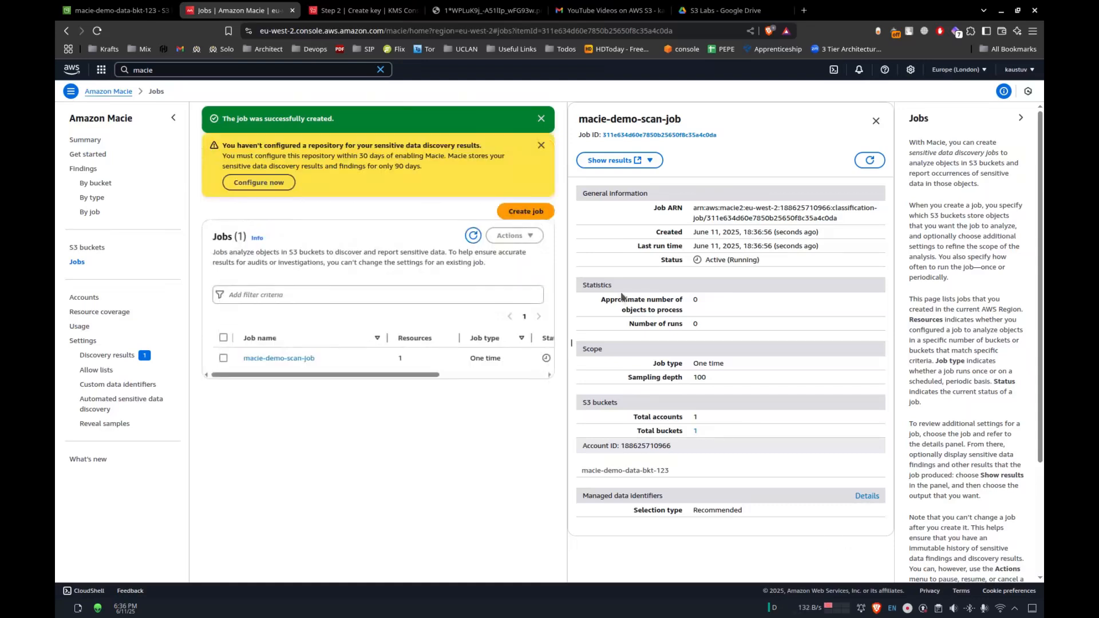
- Dismiss the results repository warning and refresh the details of macie-demo-scan-job to check its run status
{"action": "left_click", "coordinate": [541, 145]}
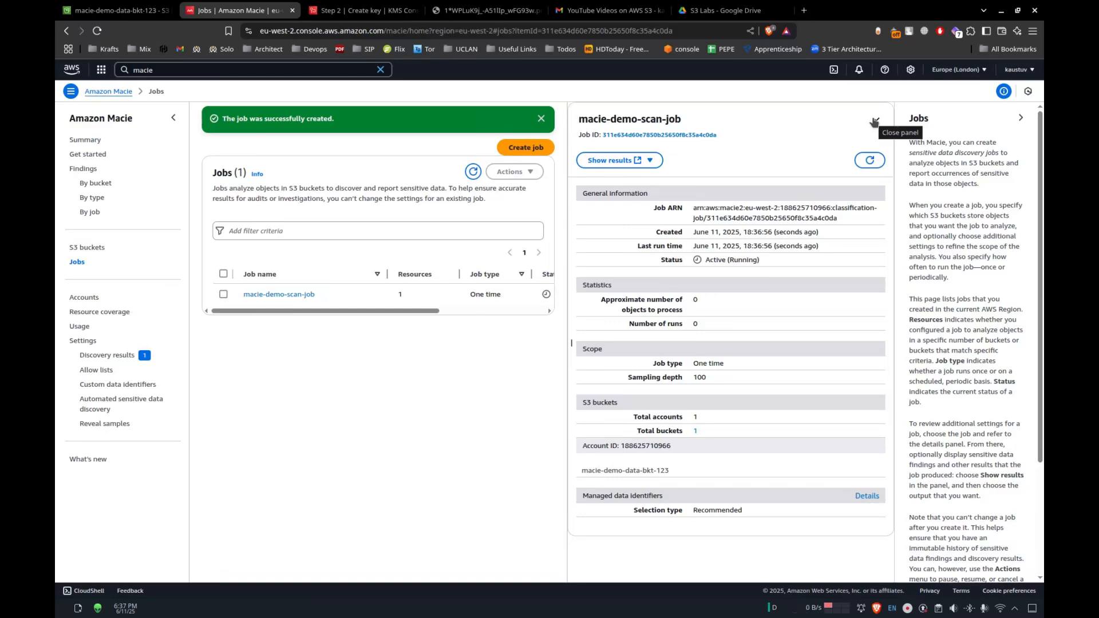
{"action": "left_click", "coordinate": [869, 159]}
{"action": "left_click", "coordinate": [869, 160]}
{"action": "left_click", "coordinate": [869, 160]}
{"action": "left_click", "coordinate": [870, 160]}
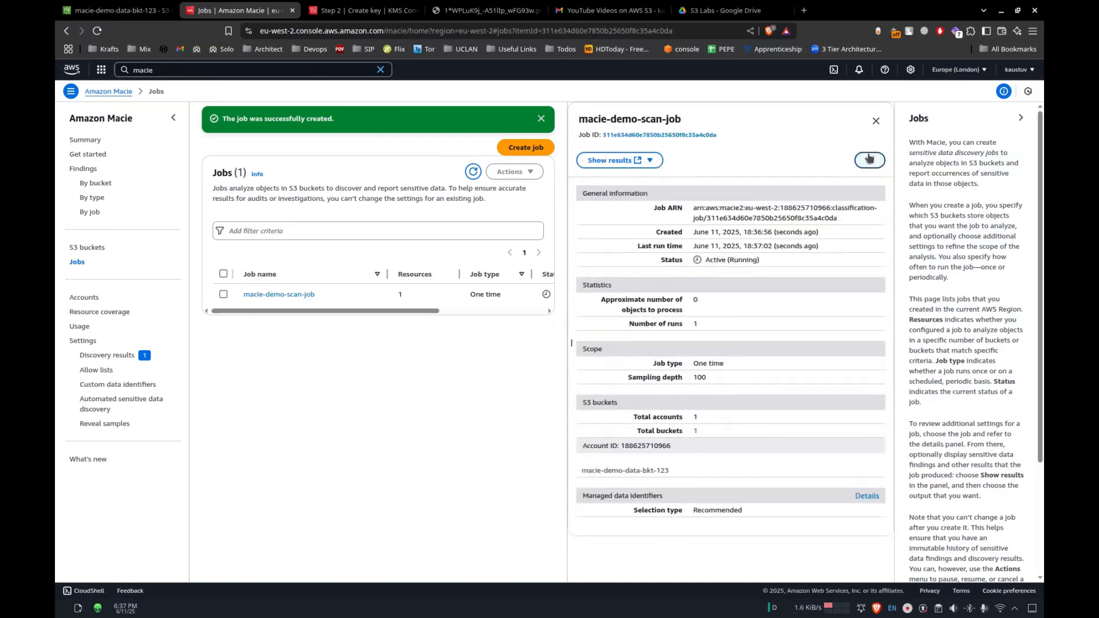
{"action": "left_click", "coordinate": [869, 159]}
{"action": "left_click", "coordinate": [870, 159]}
{"action": "key", "text": "alt+Tab"}
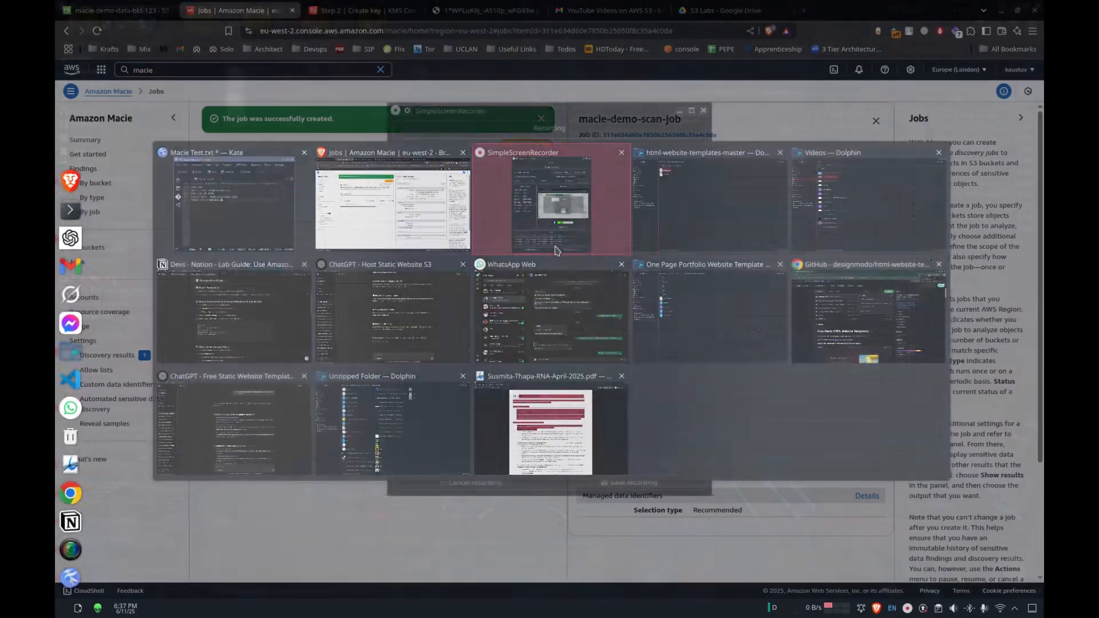
{"action": "left_click", "coordinate": [571, 147]}
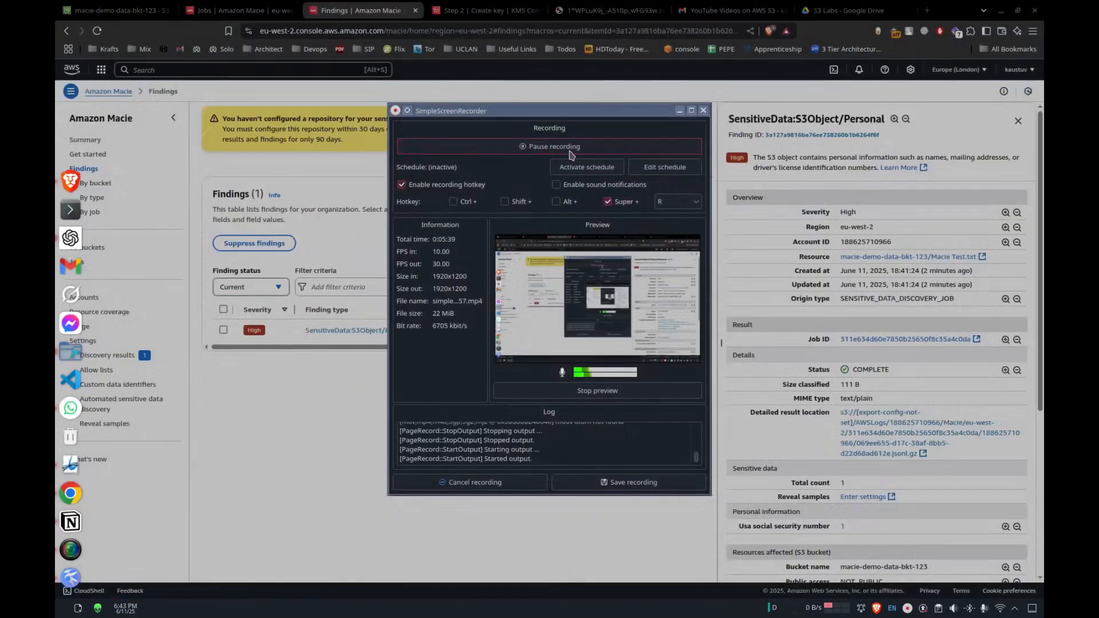
{"action": "key", "text": "alt+Tab"}
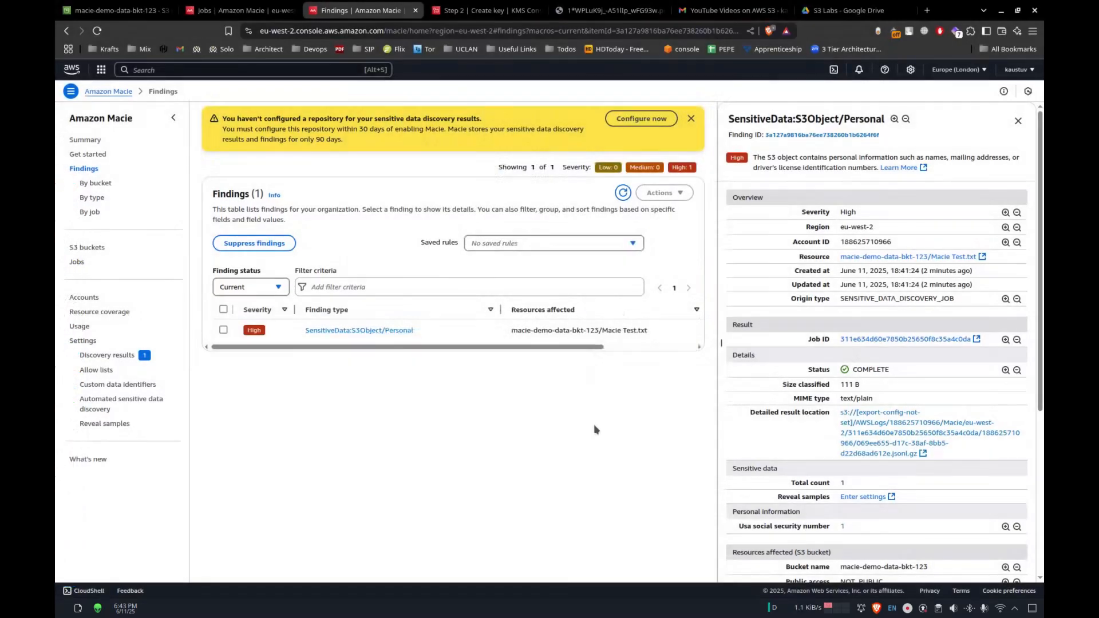
- Show the findings of macie-demo-scan-job and open the SensitiveData:S3Object/Personal finding for Macie Test.txt
{"action": "left_click", "coordinate": [252, 7]}
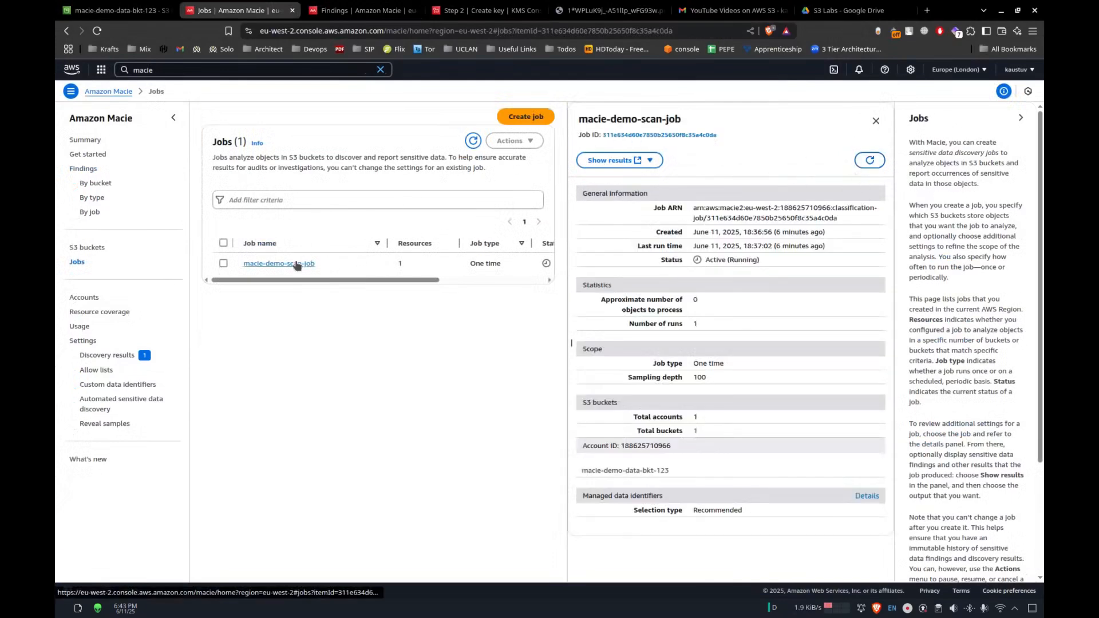
{"action": "left_click", "coordinate": [630, 162]}
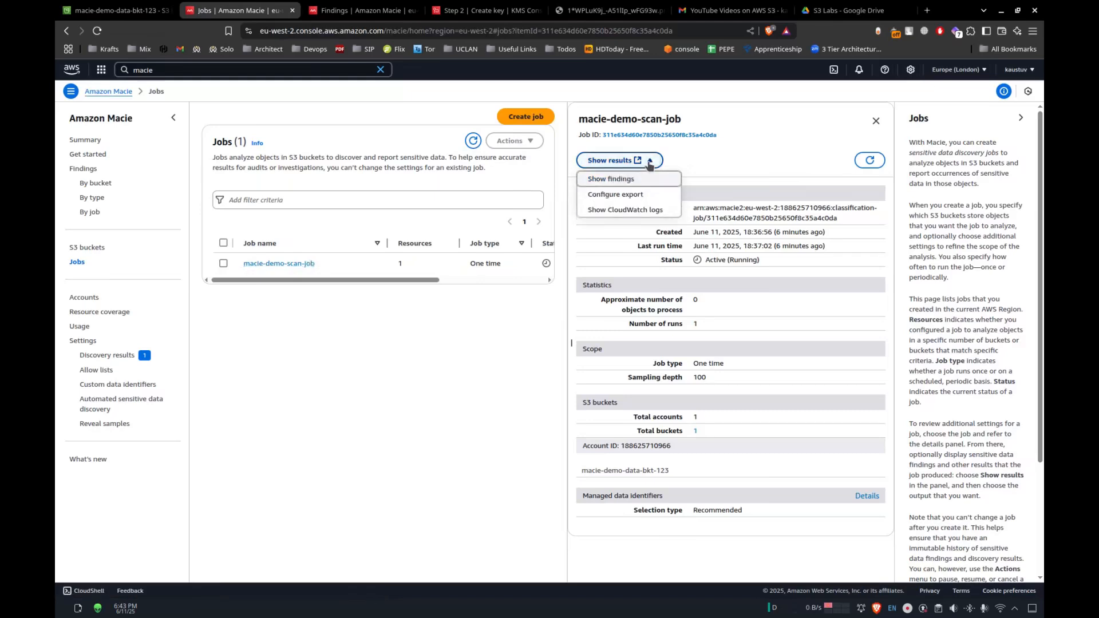
{"action": "left_click", "coordinate": [614, 182]}
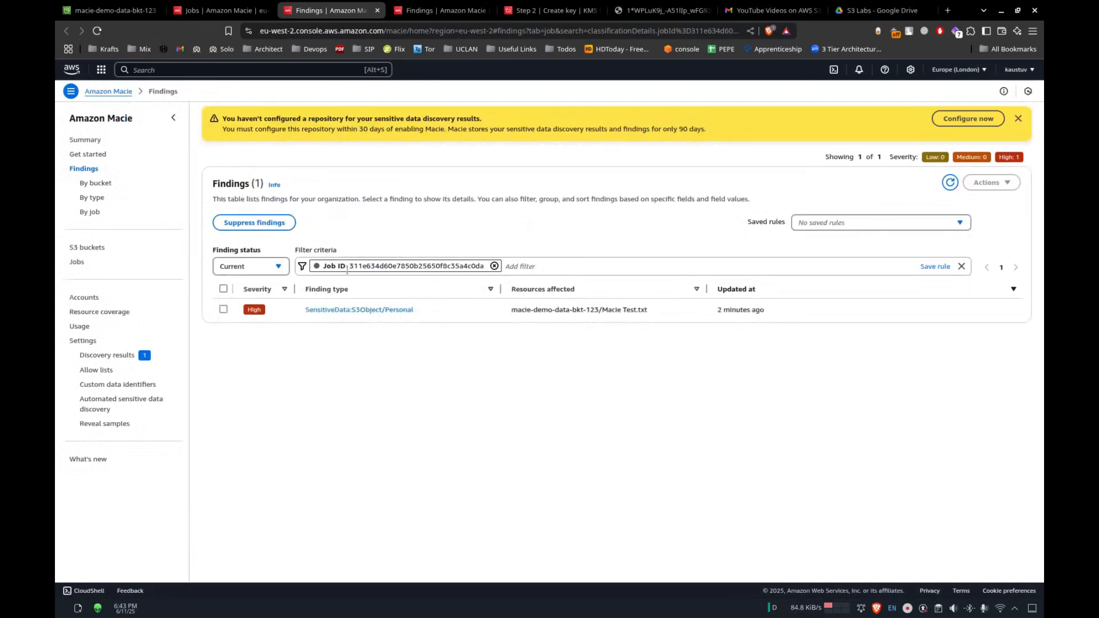
{"action": "left_click", "coordinate": [378, 310]}
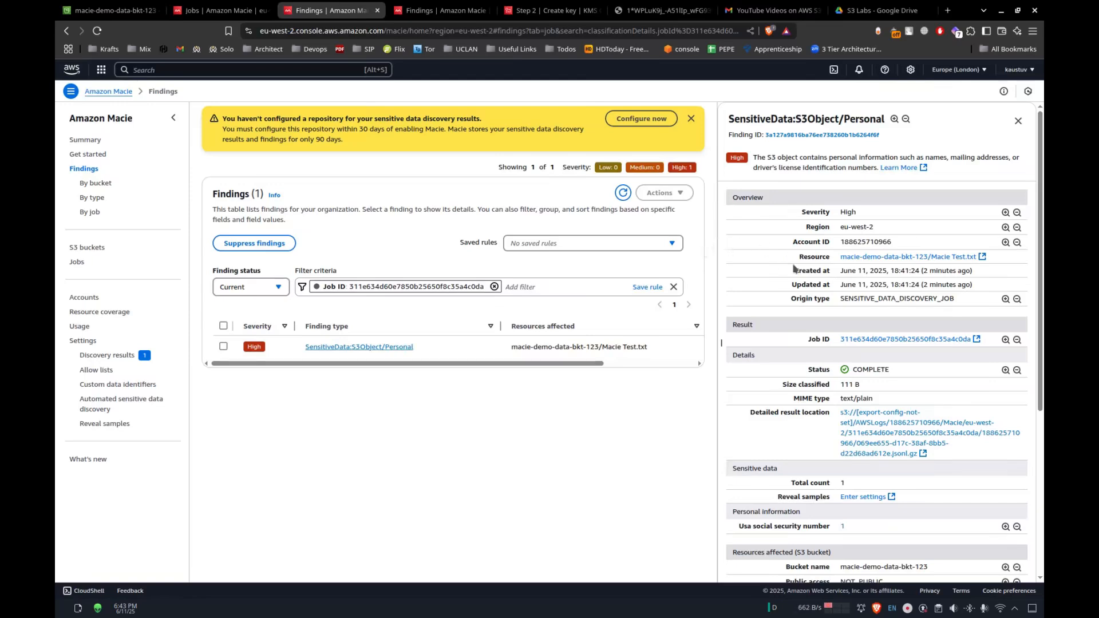
- Examine the finding's description, sensitive data details, and the affected S3 bucket and object
{"action": "left_click_drag", "start_coordinate": [860, 158], "coordinate": [990, 156]}
{"action": "left_click_drag", "start_coordinate": [801, 169], "coordinate": [849, 168]}
{"action": "left_click", "coordinate": [862, 178]}
{"action": "scroll", "coordinate": [828, 222], "scroll_direction": "down", "scroll_amount": 4}
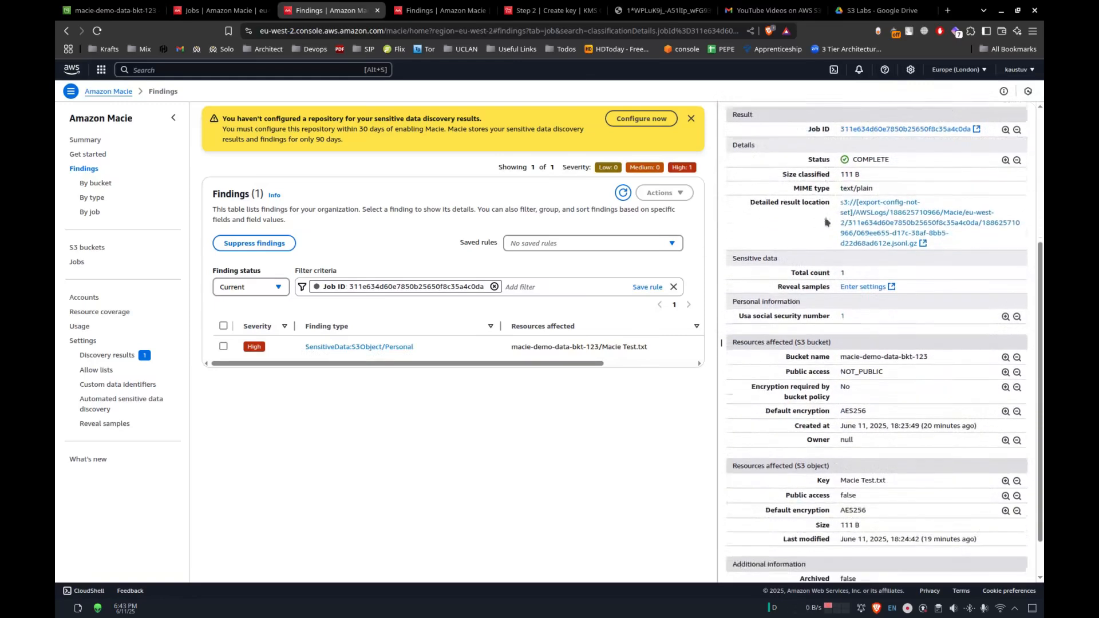
{"action": "scroll", "coordinate": [826, 221], "scroll_direction": "down", "scroll_amount": 1}
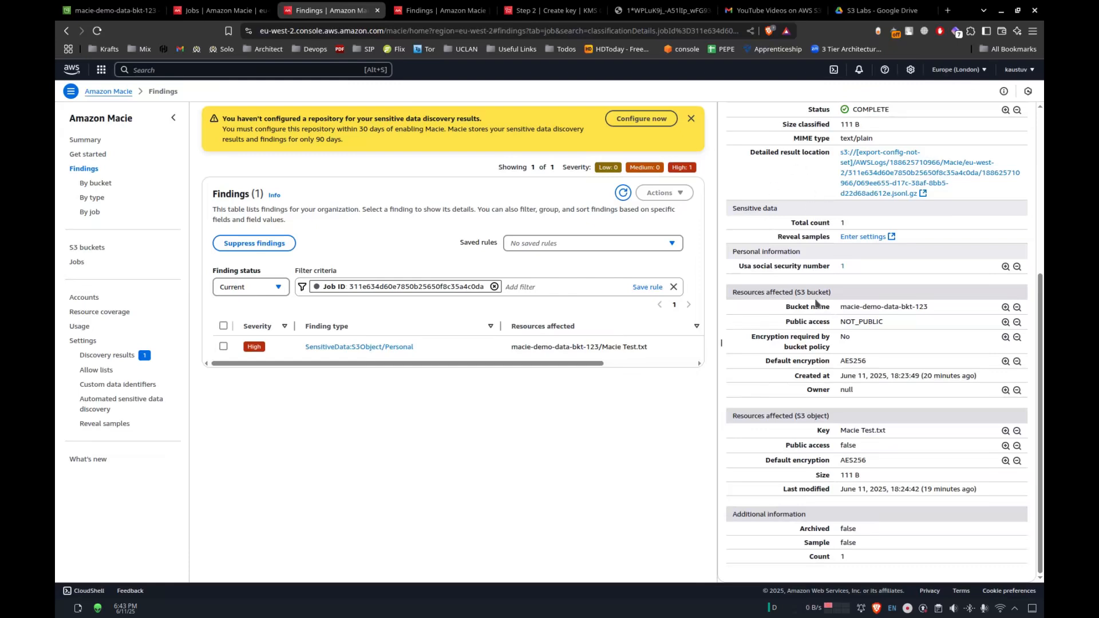
{"action": "scroll", "coordinate": [816, 303], "scroll_direction": "up", "scroll_amount": 4}
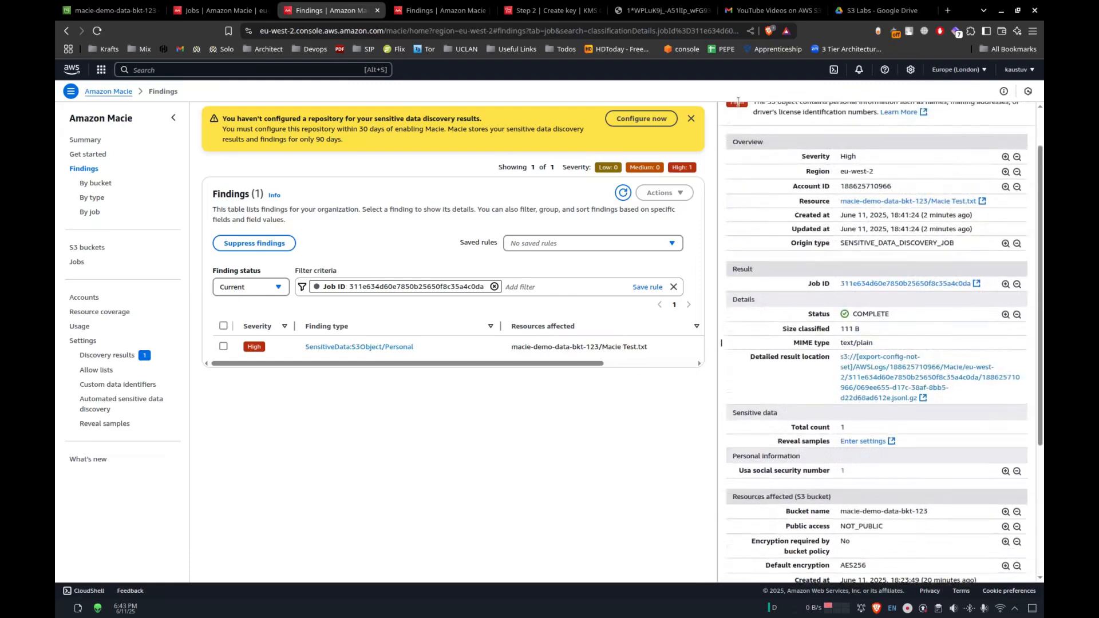
- Start another job for the bucket macie-demo-data-bkt-123 and check the scheduled update frequencies, keeping Daily
{"action": "left_click", "coordinate": [238, 10]}
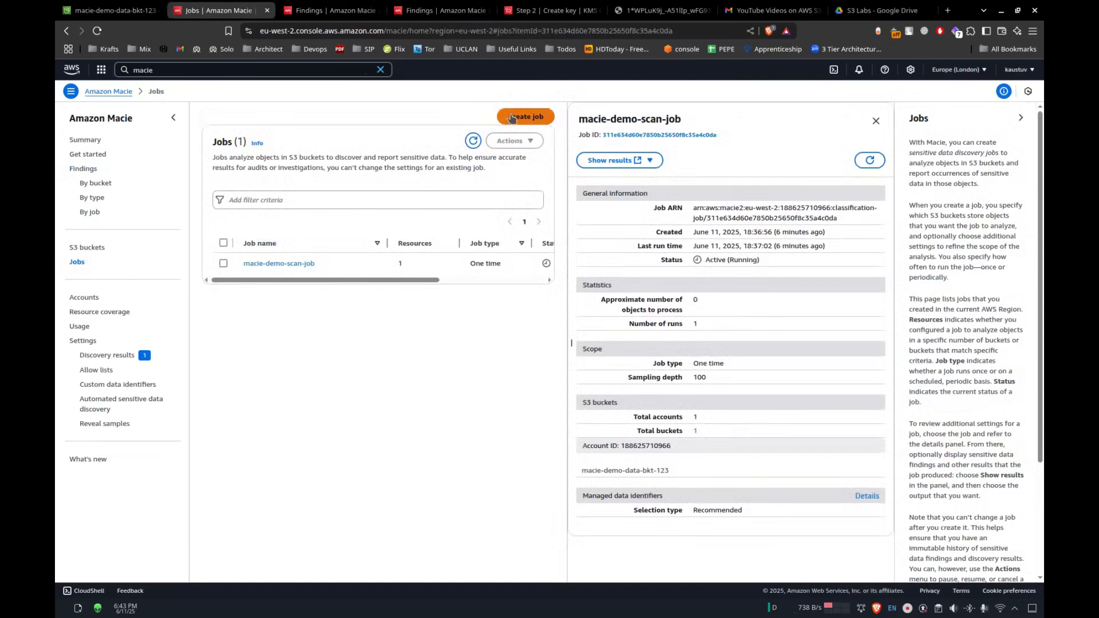
{"action": "left_click", "coordinate": [511, 117]}
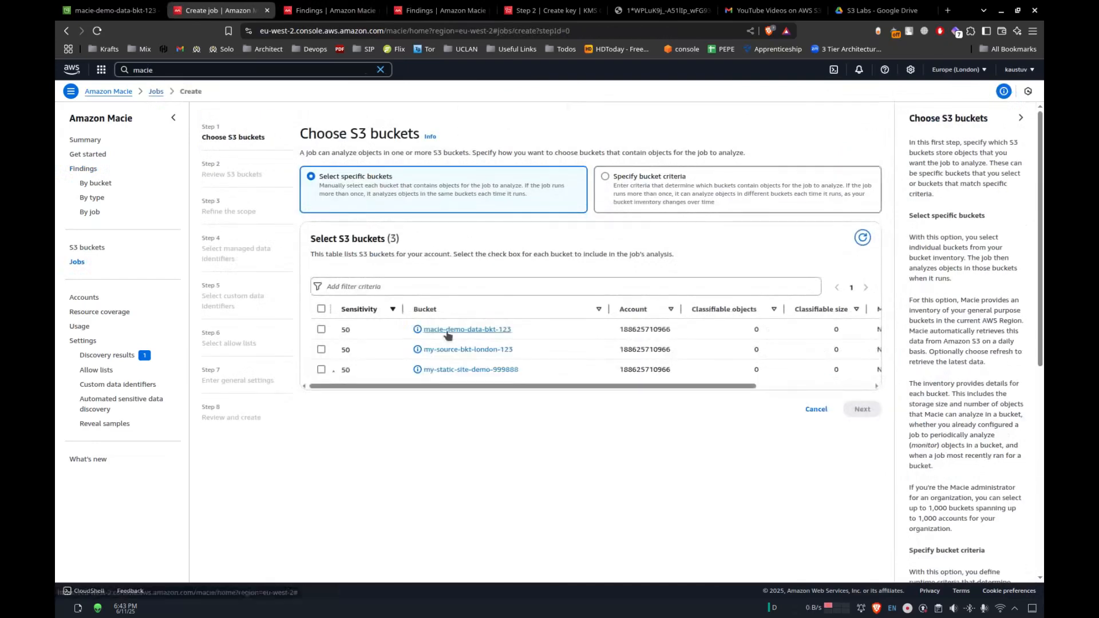
{"action": "left_click", "coordinate": [446, 331]}
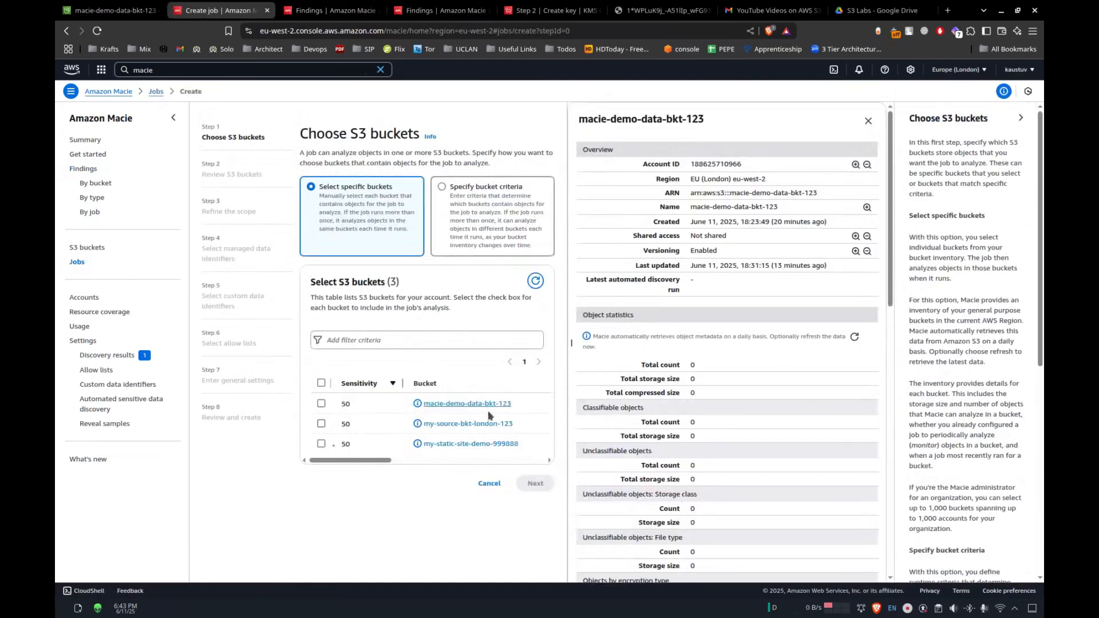
{"action": "left_click", "coordinate": [321, 403]}
{"action": "left_click", "coordinate": [535, 483]}
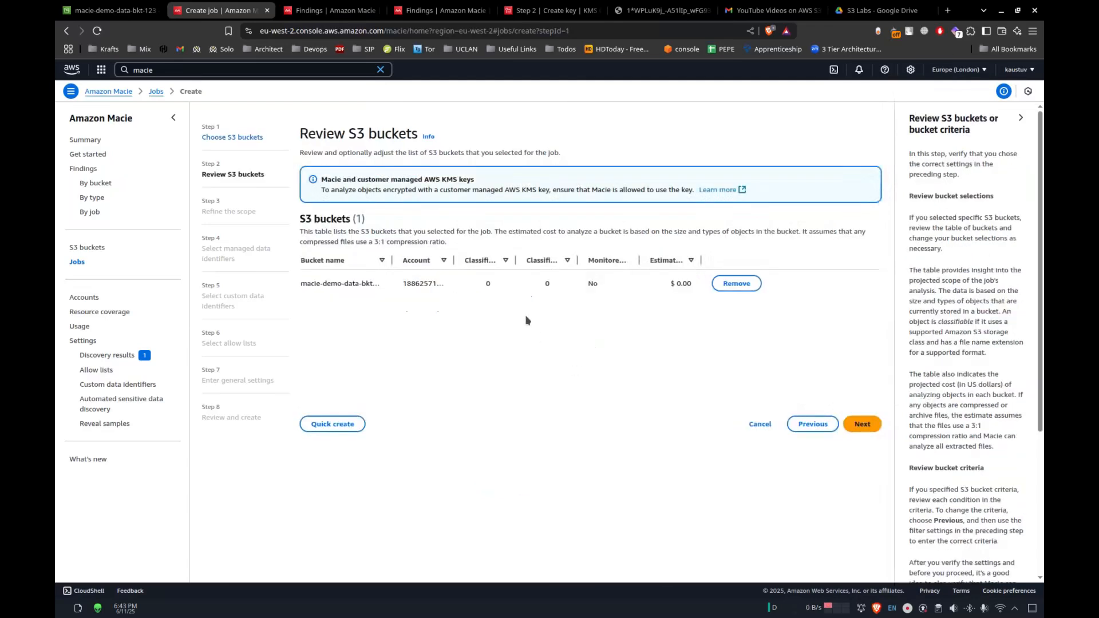
{"action": "left_click", "coordinate": [858, 428]}
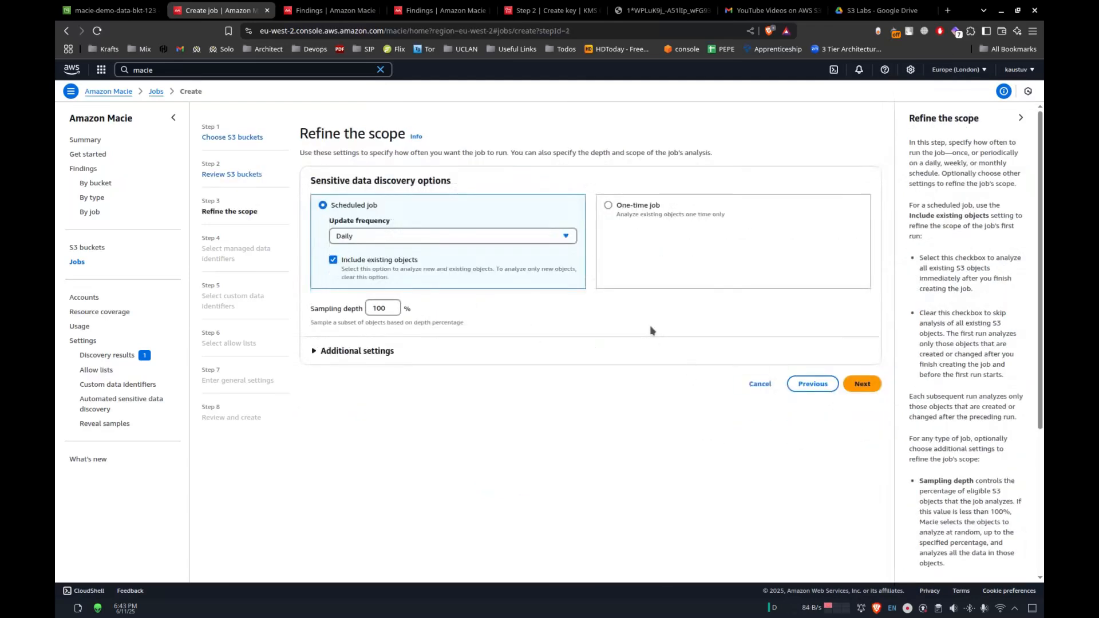
{"action": "left_click", "coordinate": [382, 240]}
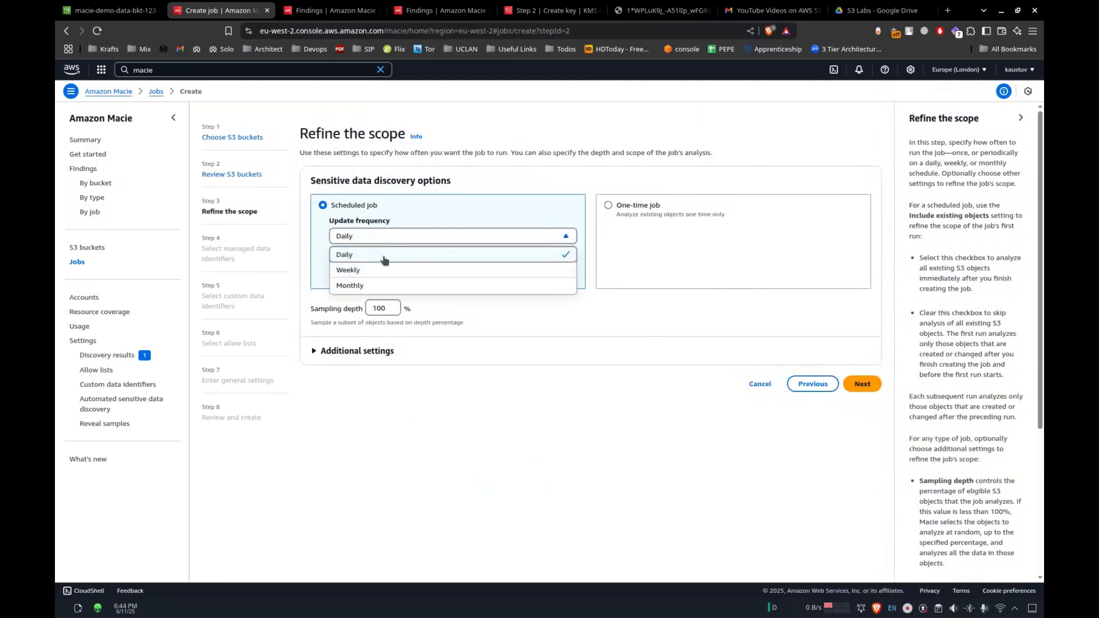
{"action": "left_click", "coordinate": [393, 253]}
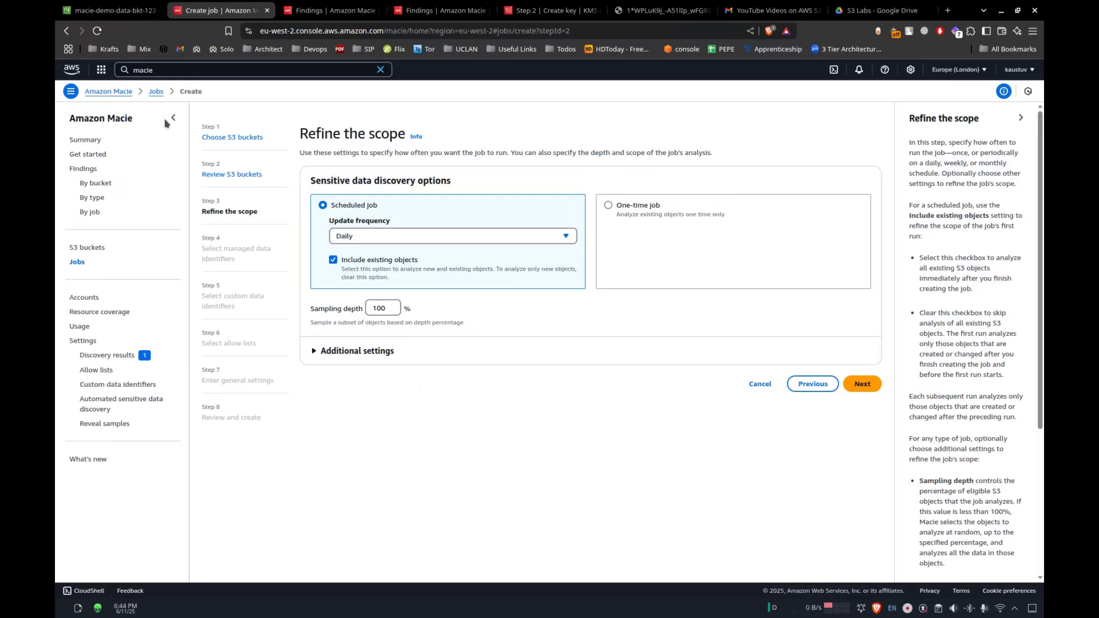
- Open the Macie summary and review its discovery, data security, top buckets and finding type sections
{"action": "left_click", "coordinate": [91, 140]}
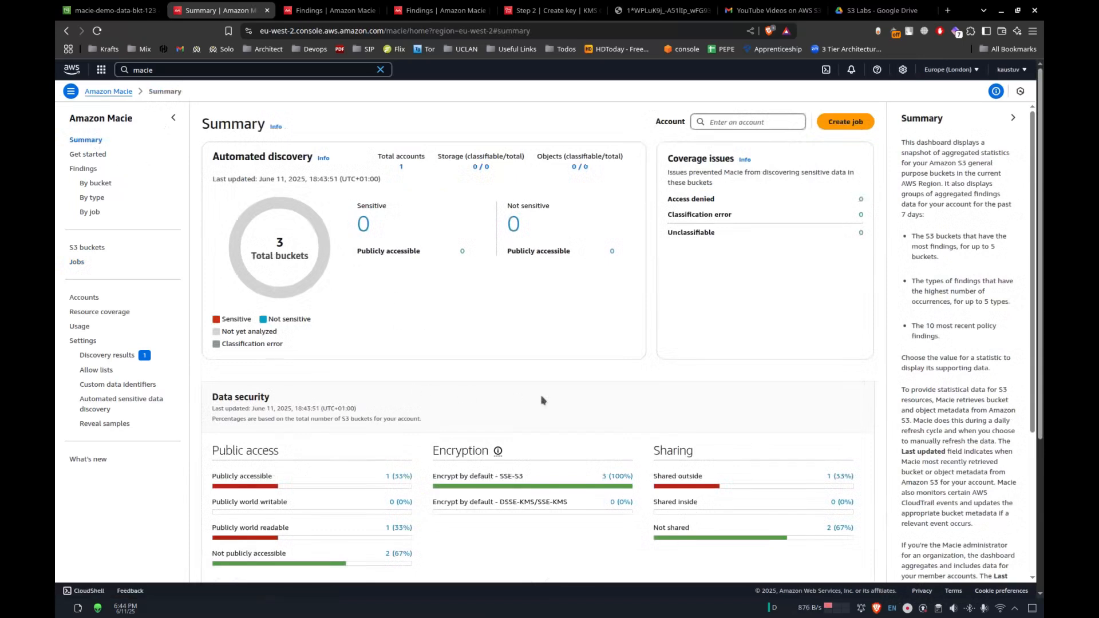
{"action": "scroll", "coordinate": [542, 400], "scroll_direction": "down", "scroll_amount": 4}
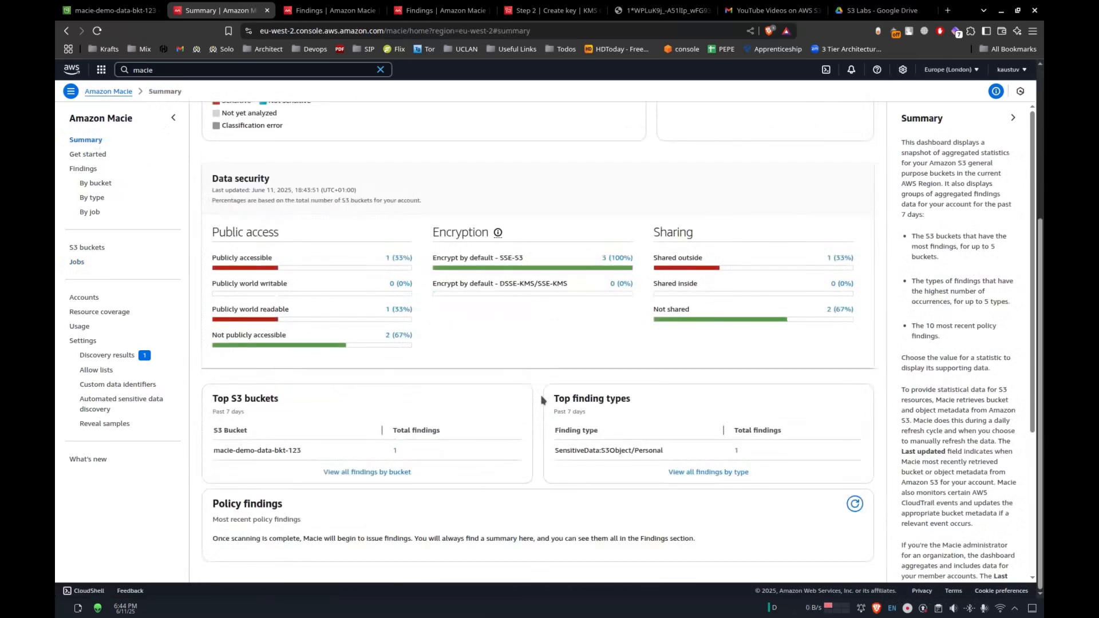
{"action": "scroll", "coordinate": [541, 400], "scroll_direction": "up", "scroll_amount": 4}
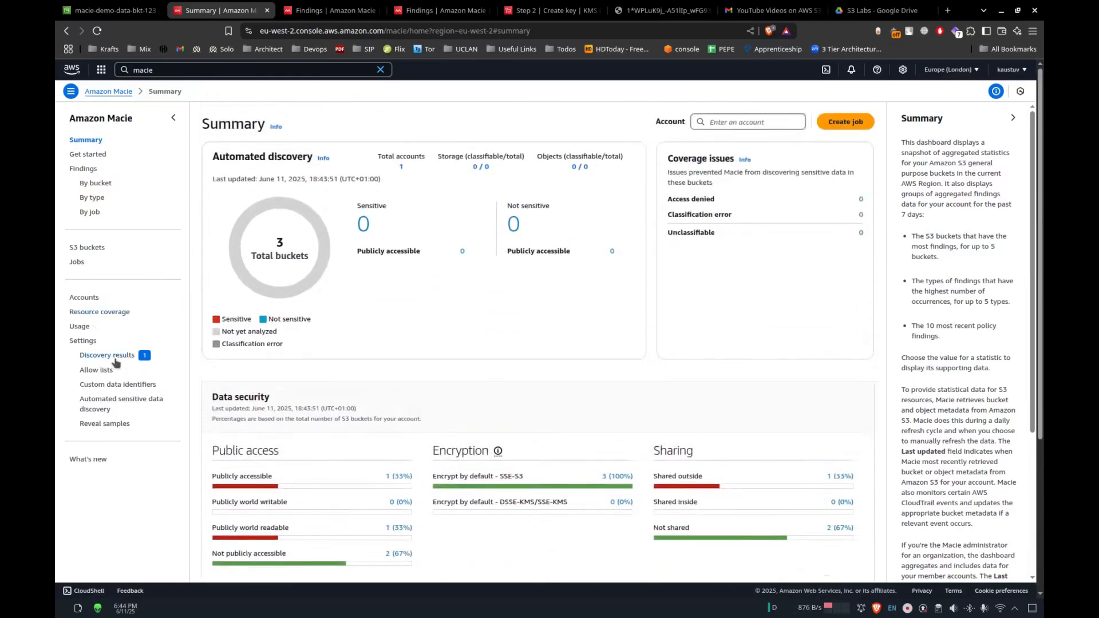
- View the findings grouped by job, filter to the scan job's high-severity findings, and open the SensitiveData:S3Object/Personal finding
{"action": "left_click", "coordinate": [91, 213]}
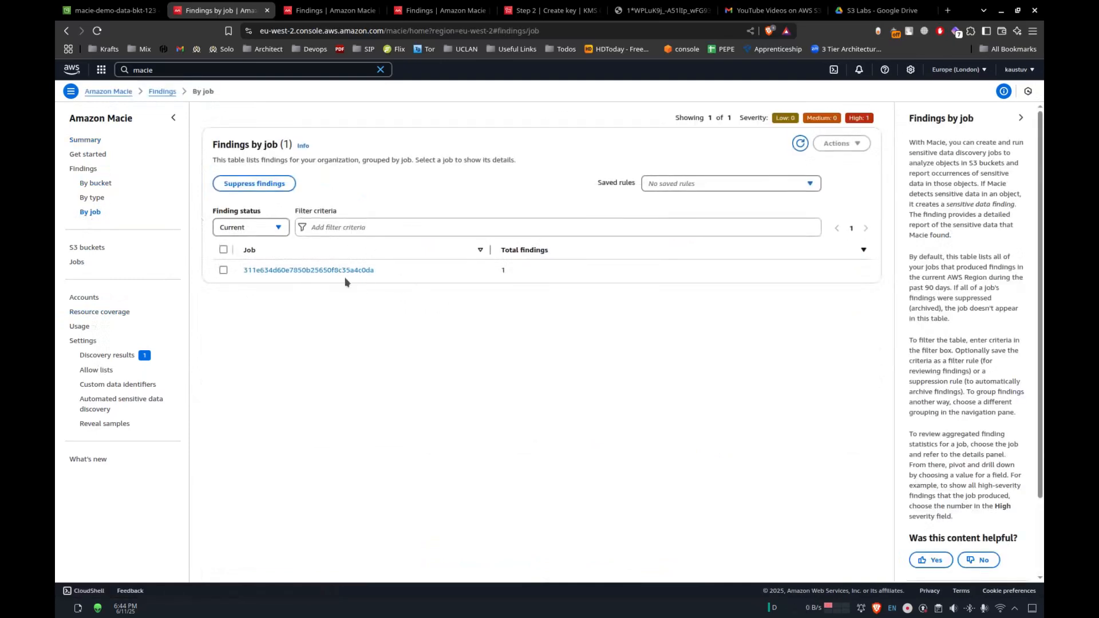
{"action": "left_click", "coordinate": [368, 270]}
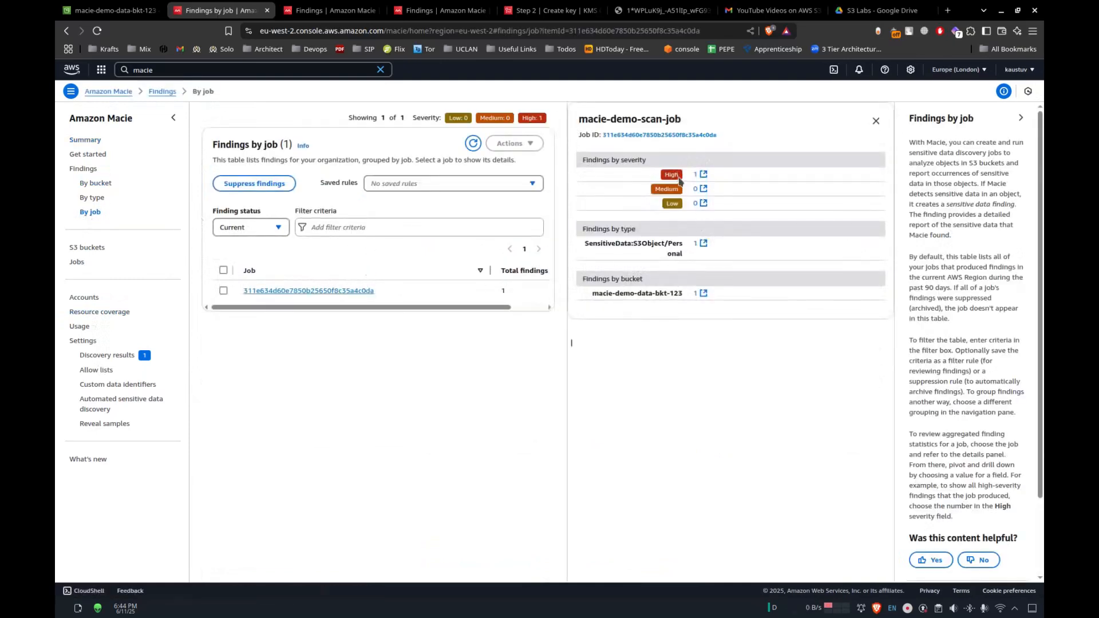
{"action": "left_click", "coordinate": [703, 175]}
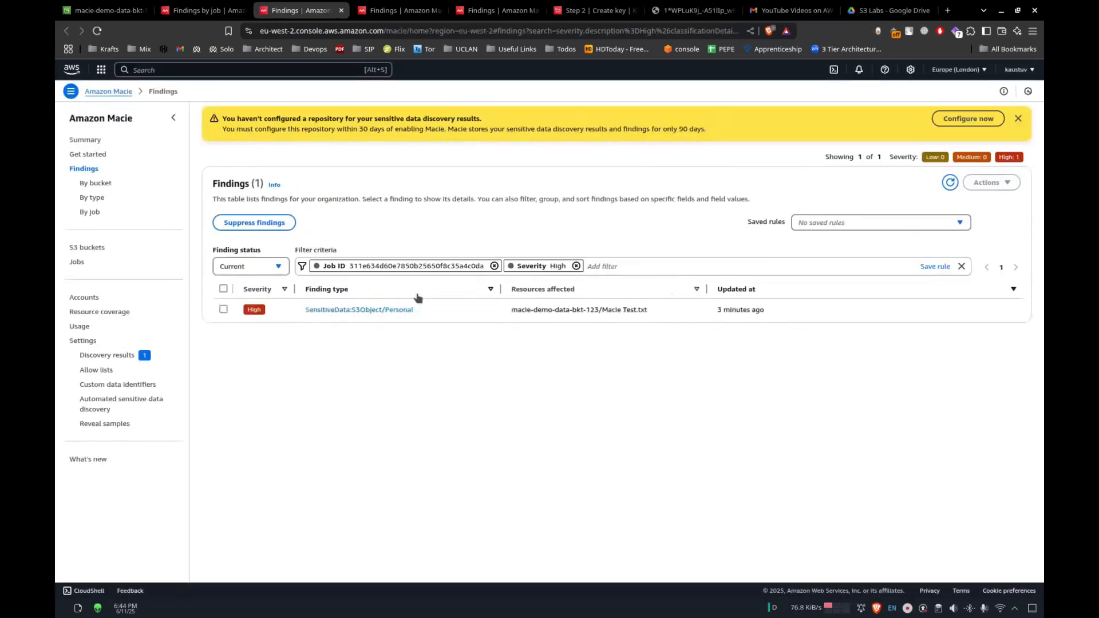
{"action": "left_click", "coordinate": [357, 310]}
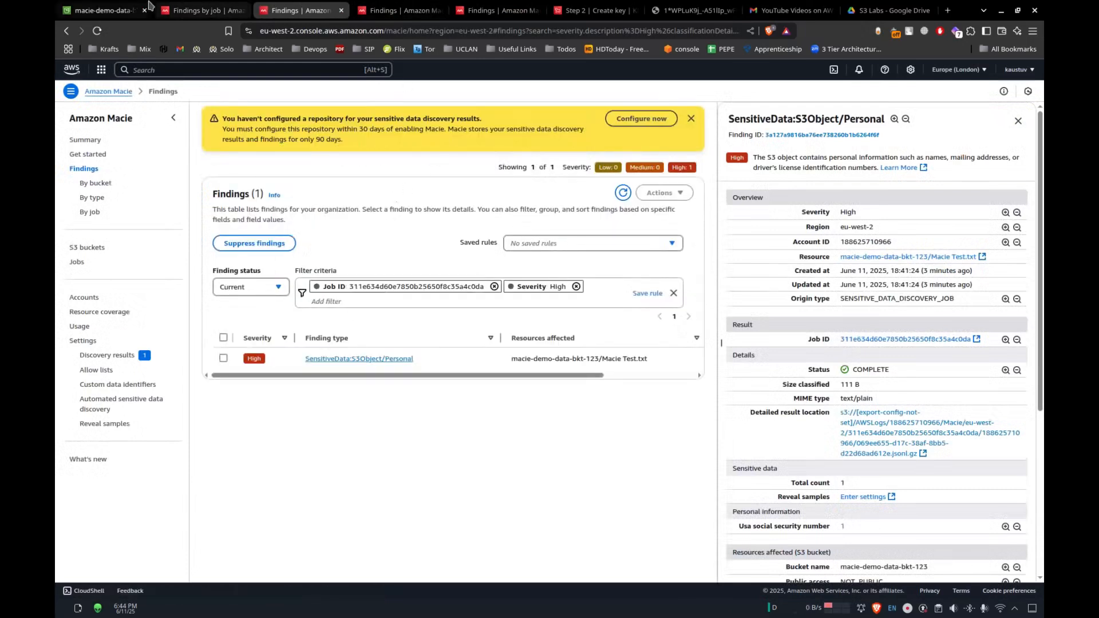
{"action": "key", "text": "alt+Tab"}
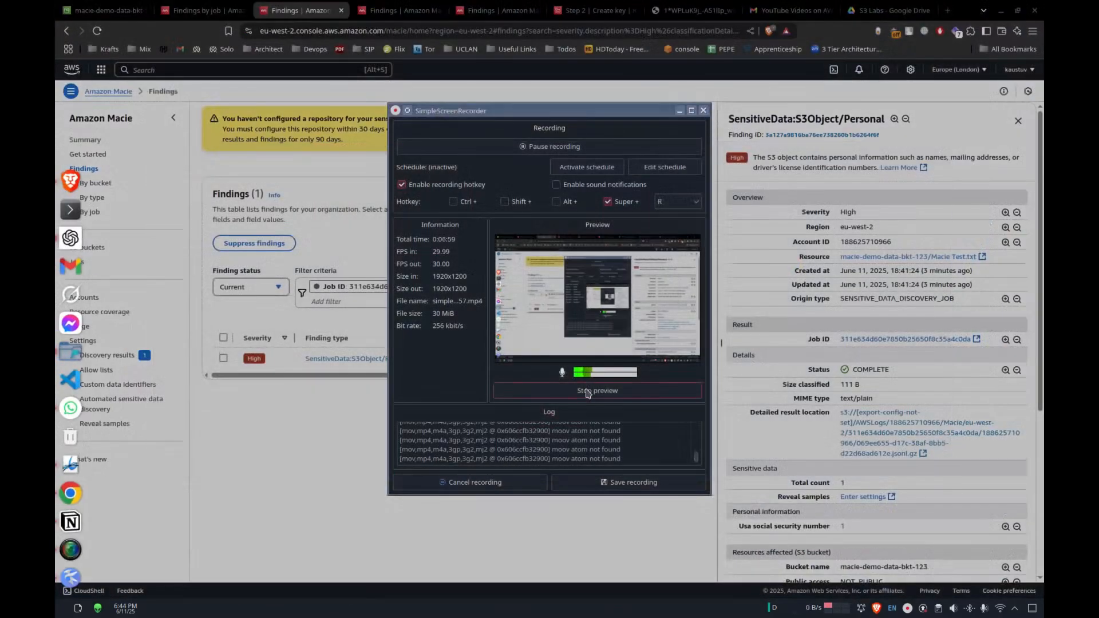